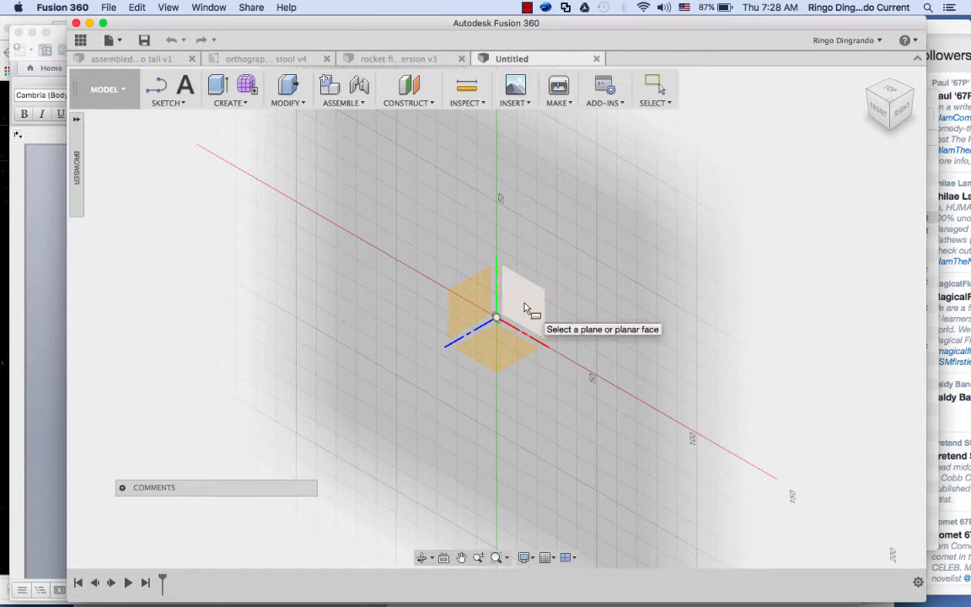
Step: Sketch a rectangle 250 mm wide and 300 mm high on the front plane, starting from the origin
{"action": "left_click", "coordinate": [525, 309]}
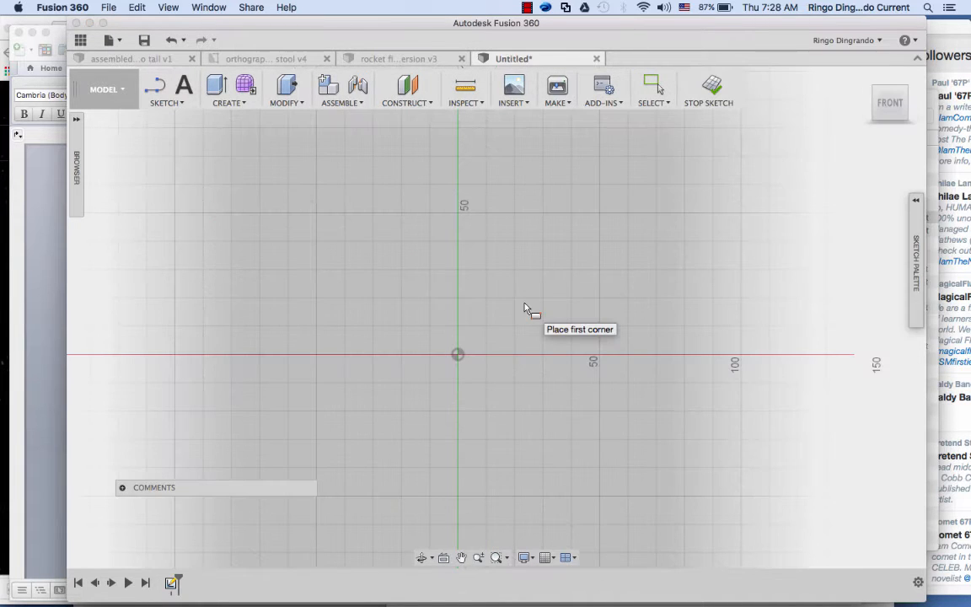
{"action": "key", "text": "r"}
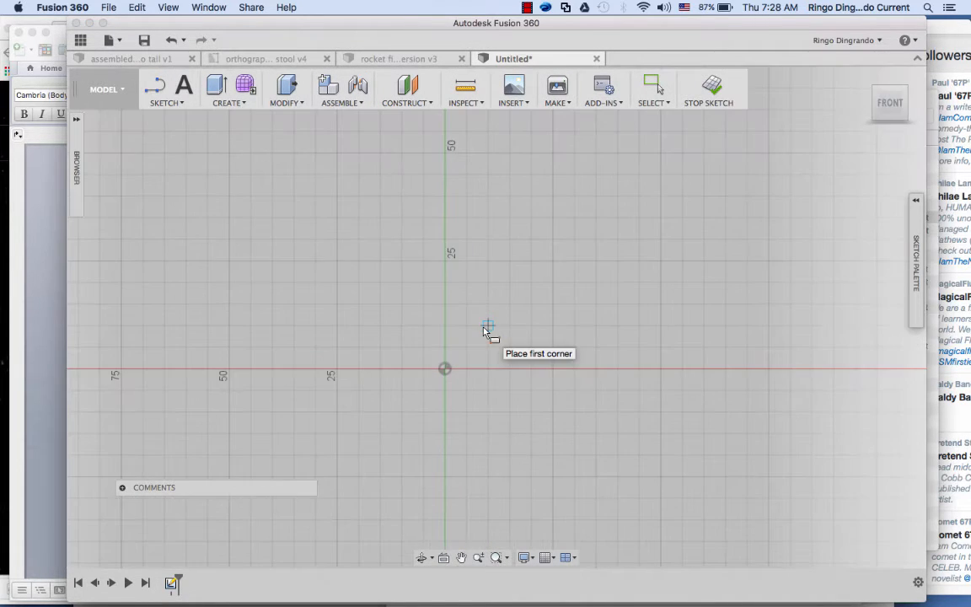
{"action": "scroll", "coordinate": [485, 329], "scroll_direction": "down", "scroll_amount": 10}
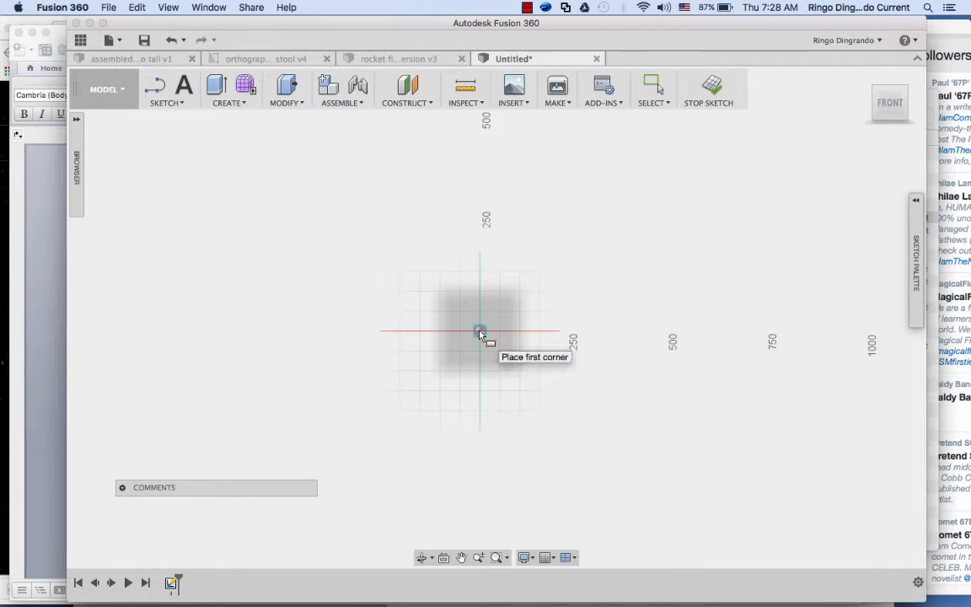
{"action": "left_click", "coordinate": [480, 333]}
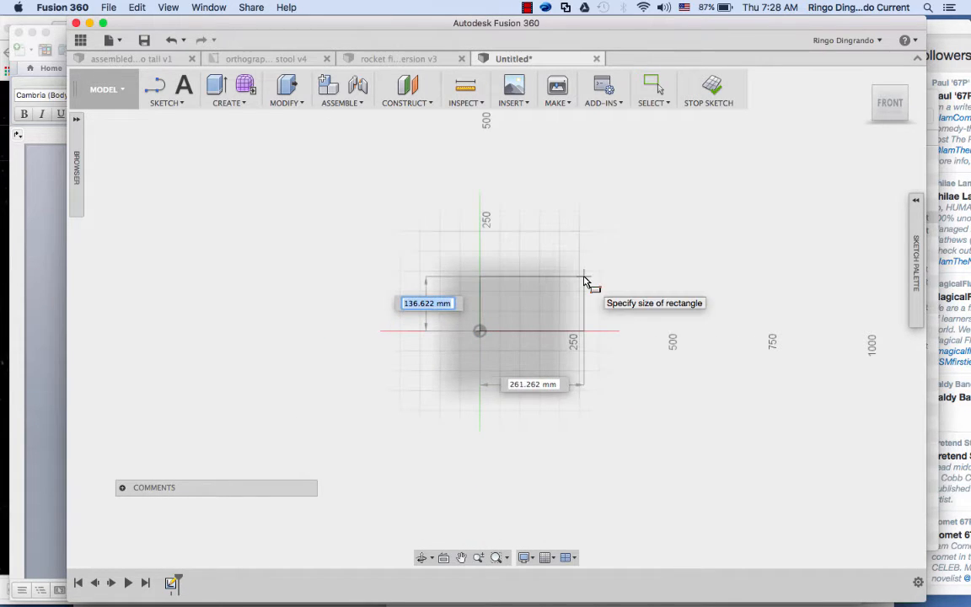
{"action": "type", "text": "300"}
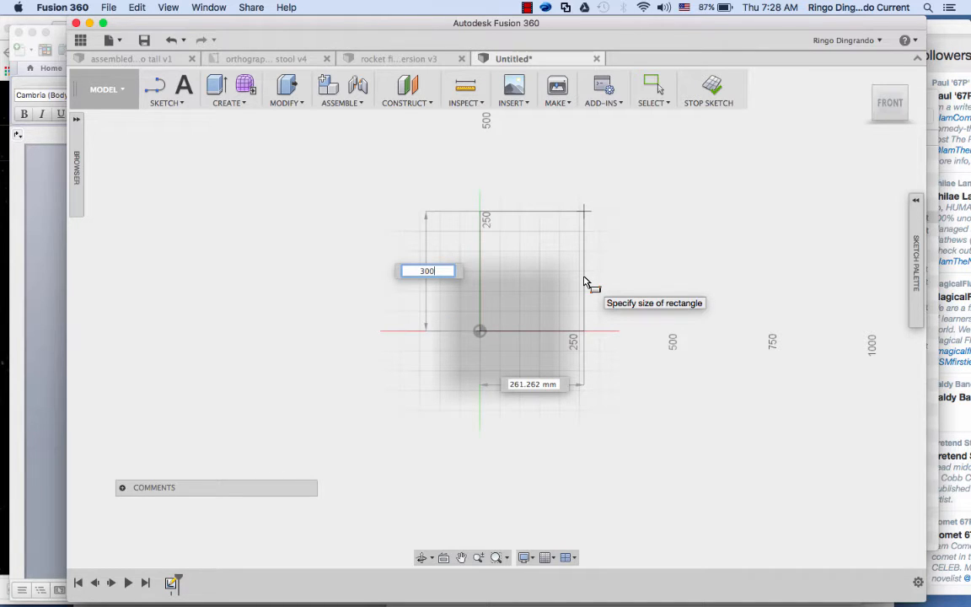
{"action": "key", "text": "Tab"}
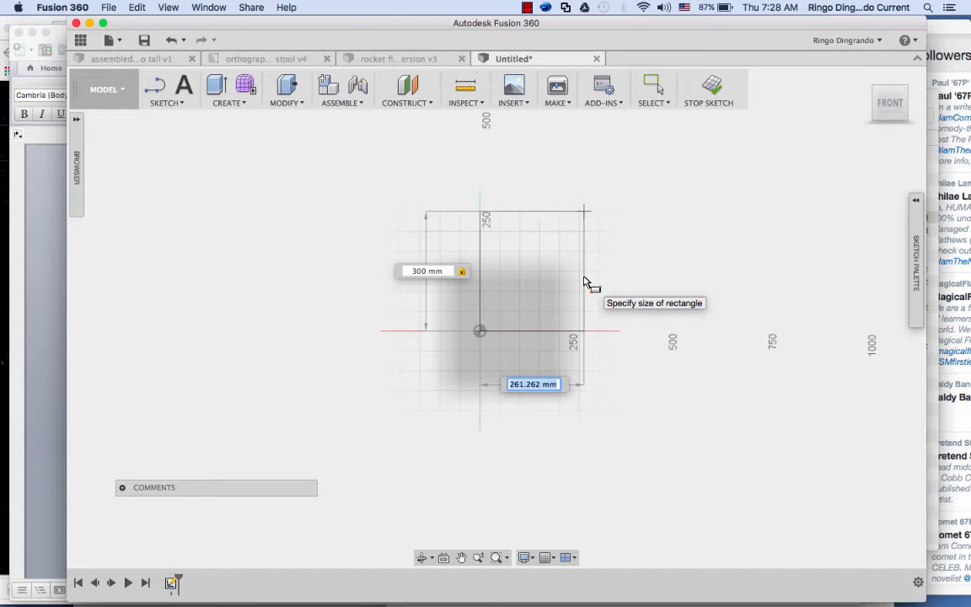
{"action": "type", "text": "250"}
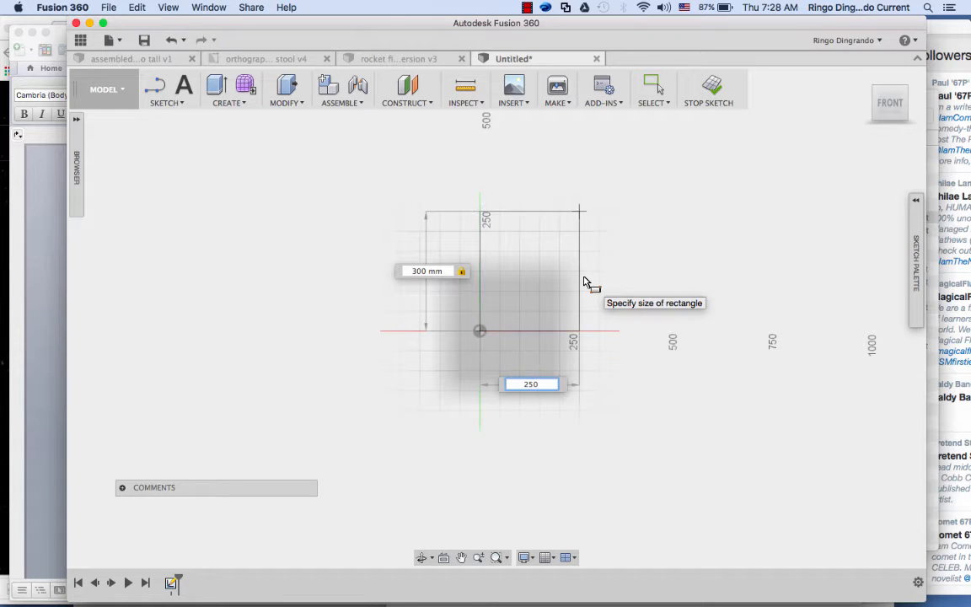
{"action": "key", "text": "Return"}
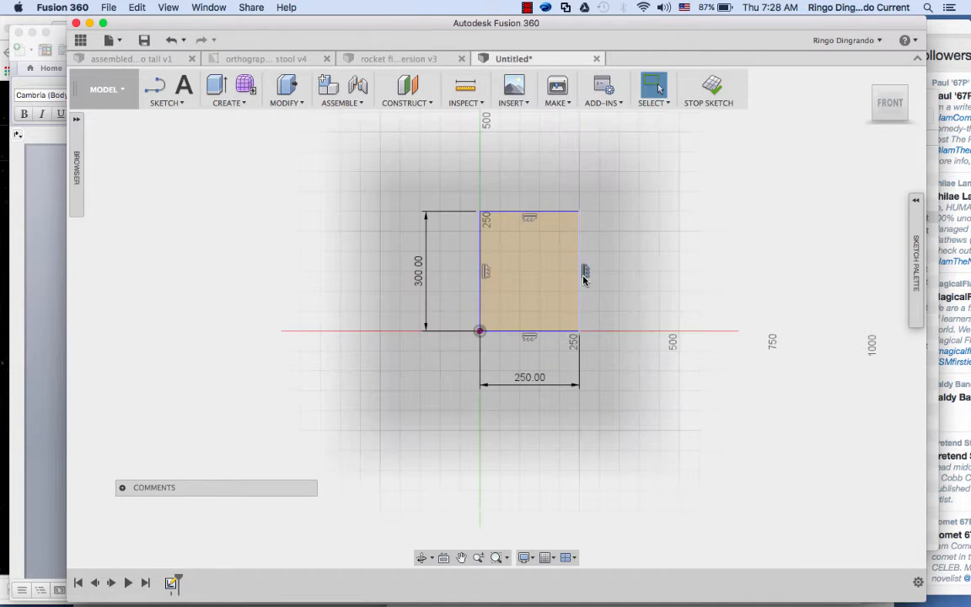
Step: Extrude the rectangle profile 18 mm on one side as a new body
{"action": "scroll", "coordinate": [542, 304], "scroll_direction": "up", "scroll_amount": 5}
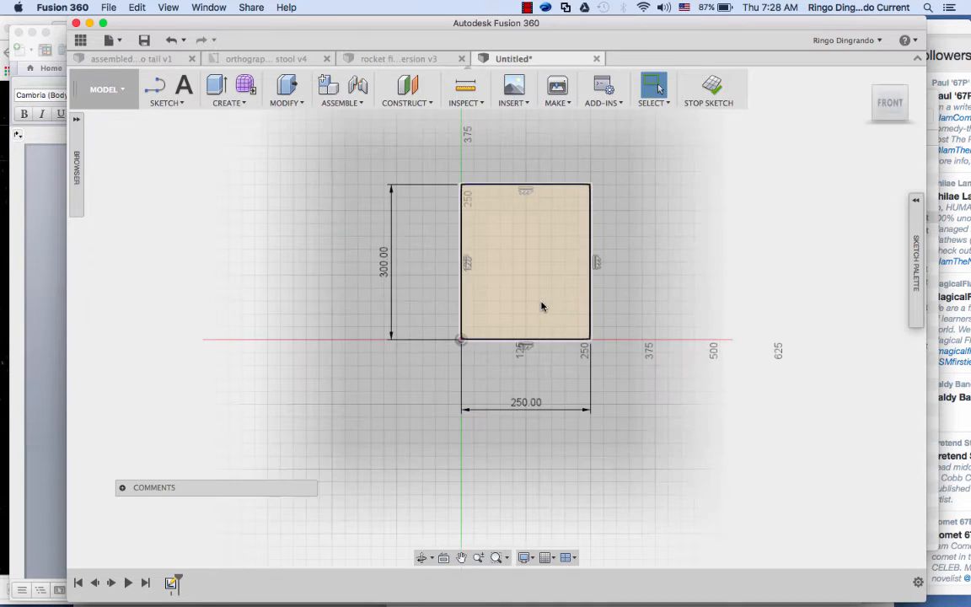
{"action": "scroll", "coordinate": [542, 305], "scroll_direction": "up", "scroll_amount": 2}
{"action": "left_click", "coordinate": [532, 256]}
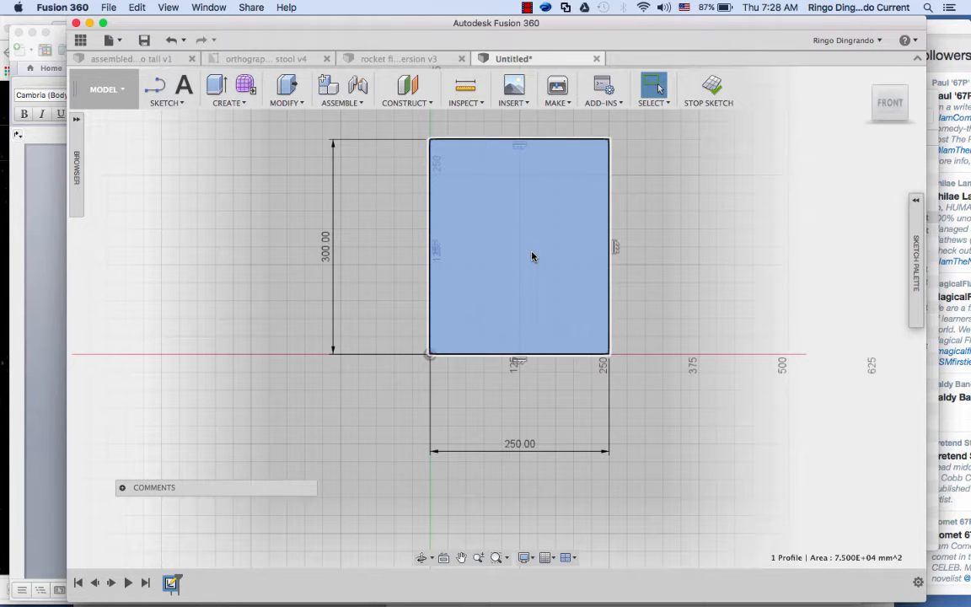
{"action": "key", "text": "e"}
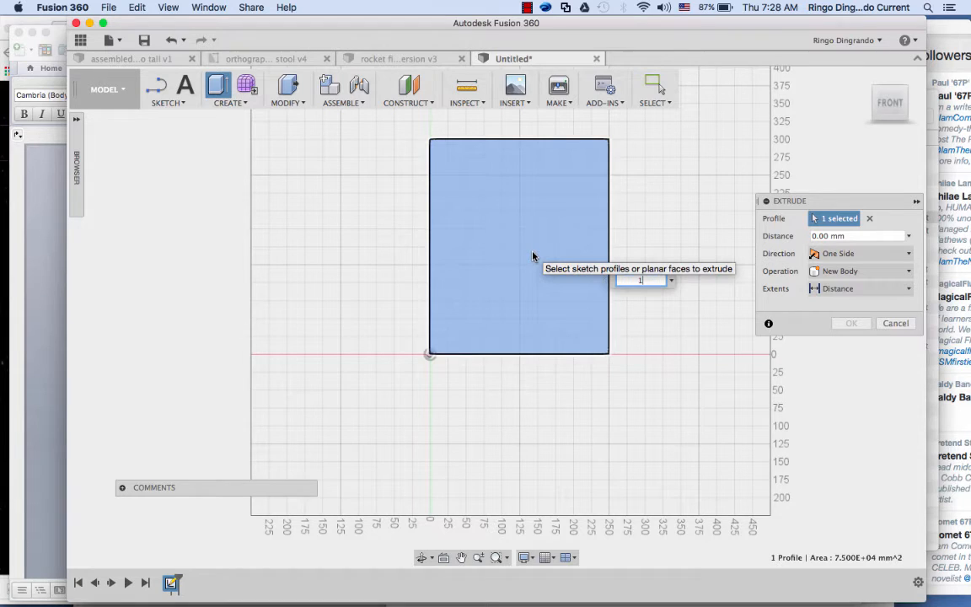
{"action": "type", "text": "18"}
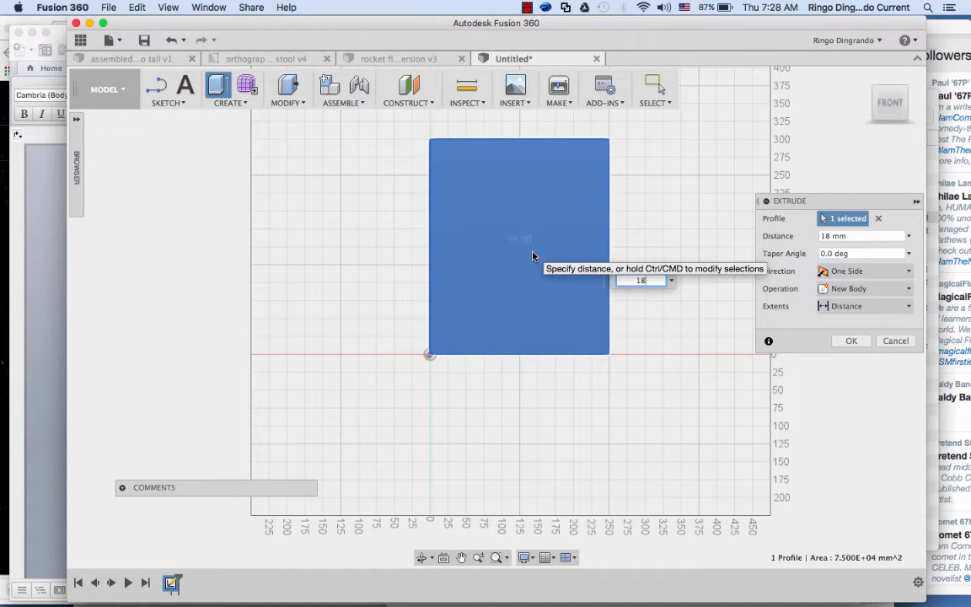
{"action": "left_click", "coordinate": [849, 341]}
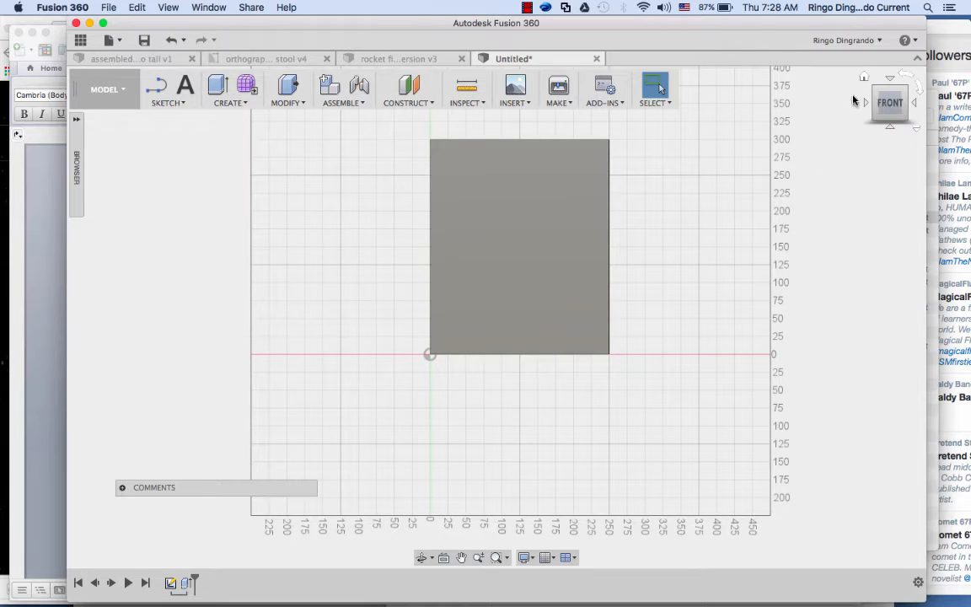
Step: Sketch a three-point arc on the board's front face, spanning 100 mm centred on the bottom edge and rising 50 mm
{"action": "left_click", "coordinate": [867, 80]}
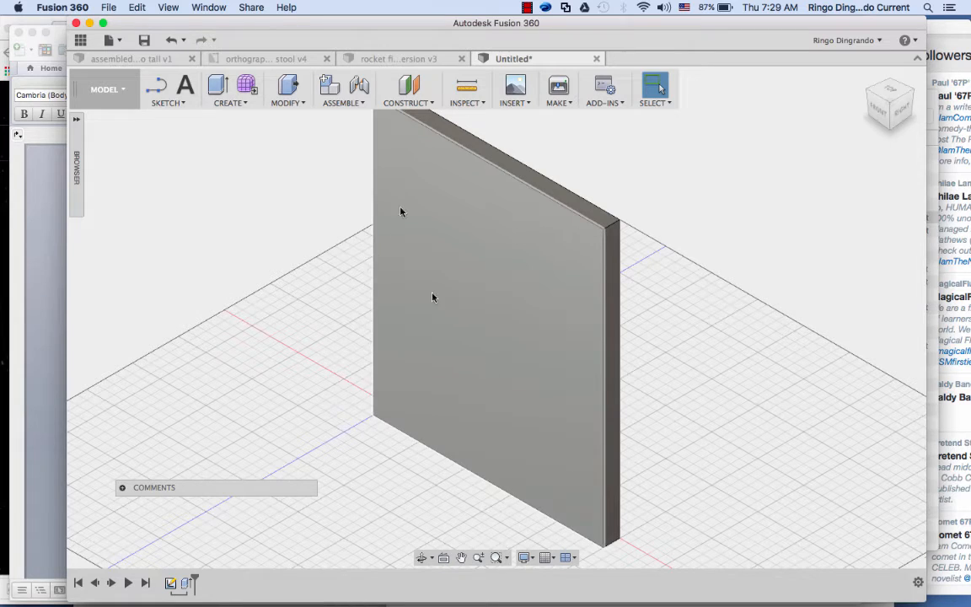
{"action": "left_click", "coordinate": [176, 106]}
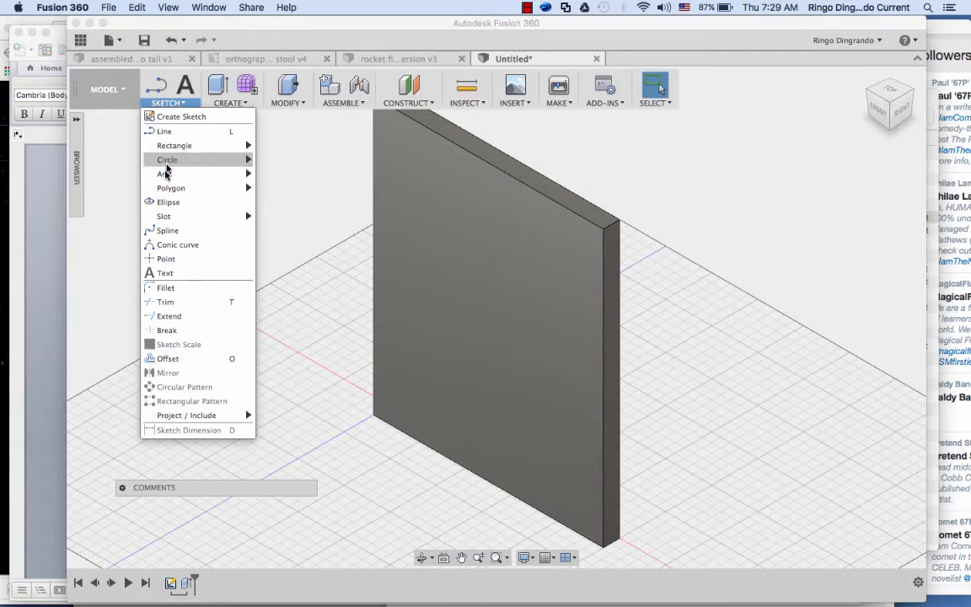
{"action": "mouse_move", "coordinate": [167, 173]}
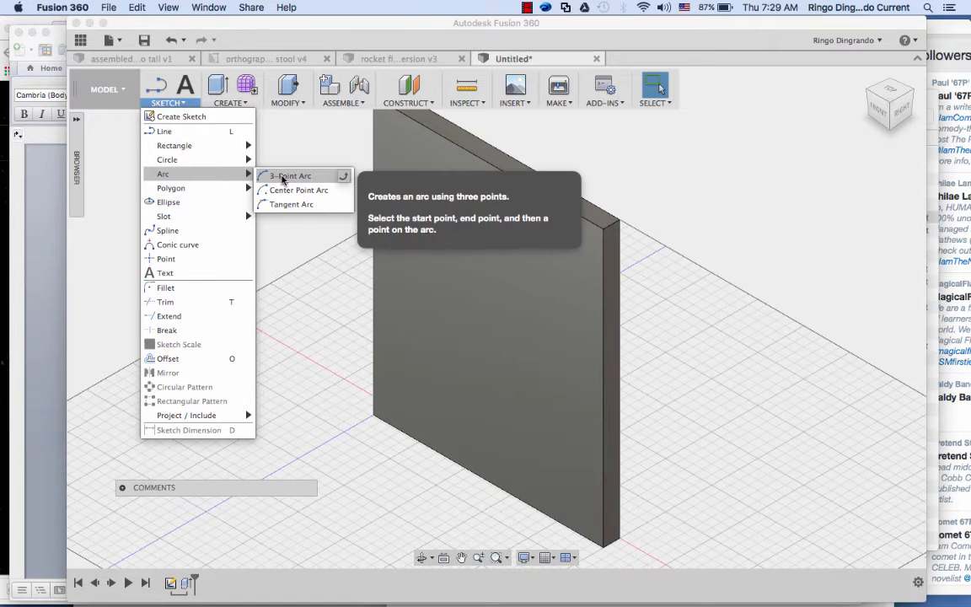
{"action": "left_click", "coordinate": [283, 177]}
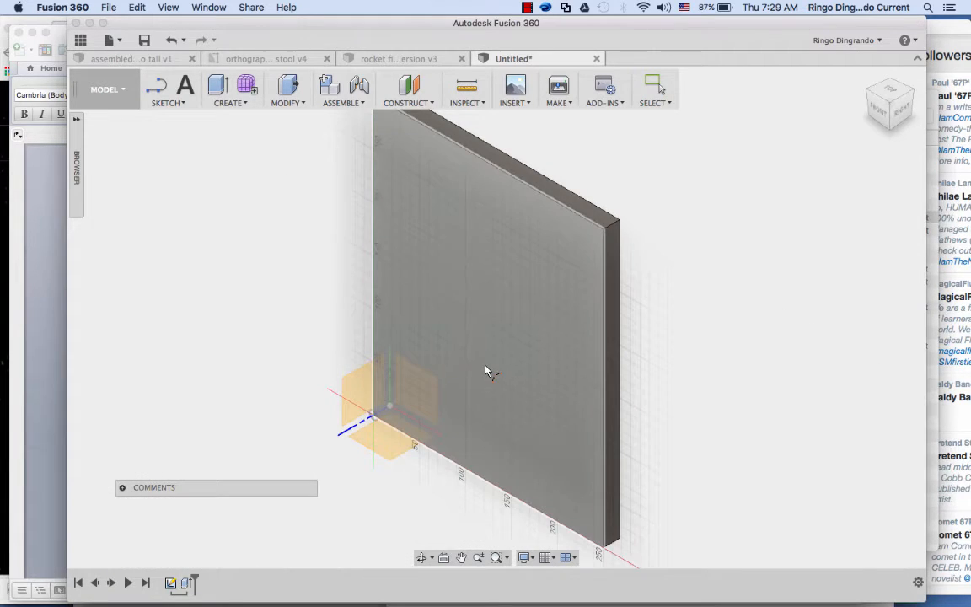
{"action": "left_click", "coordinate": [489, 372]}
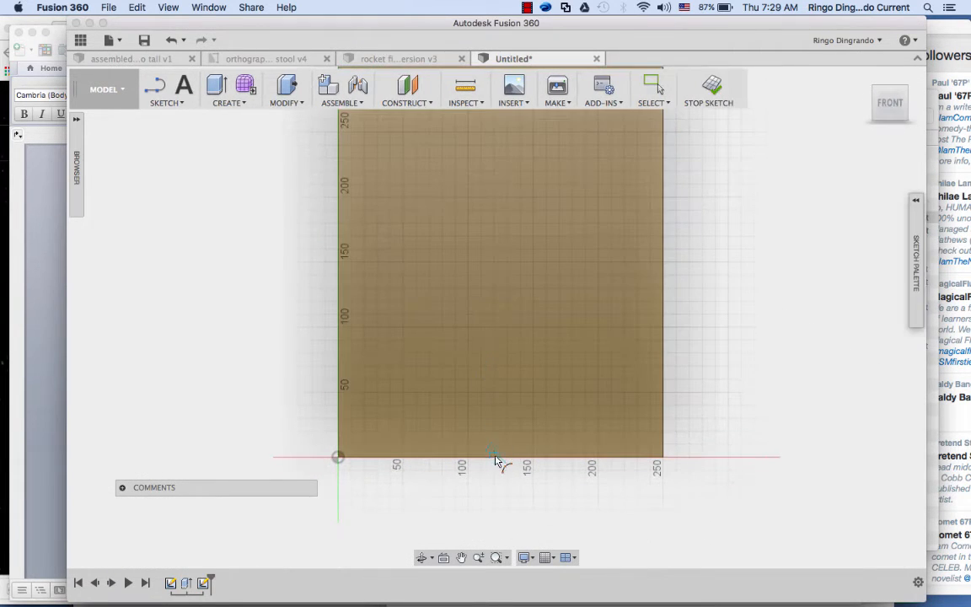
{"action": "scroll", "coordinate": [494, 464], "scroll_direction": "up", "scroll_amount": 4}
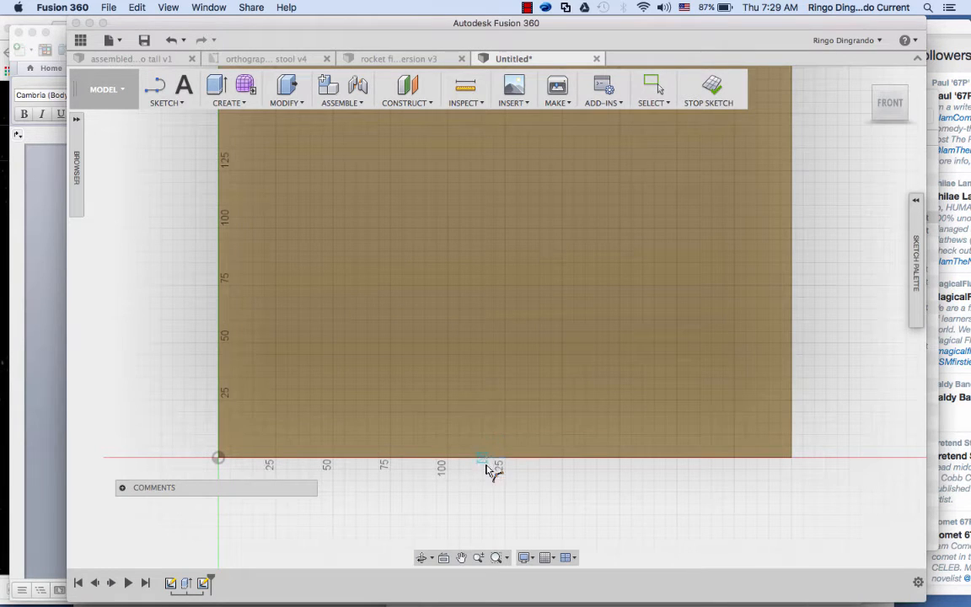
{"action": "left_click", "coordinate": [488, 460]}
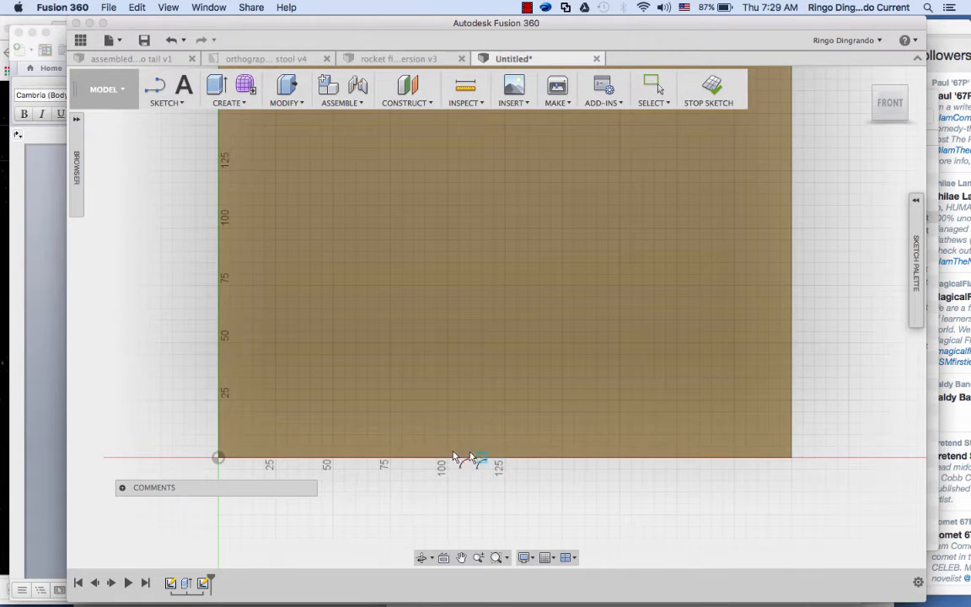
{"action": "left_click", "coordinate": [389, 457]}
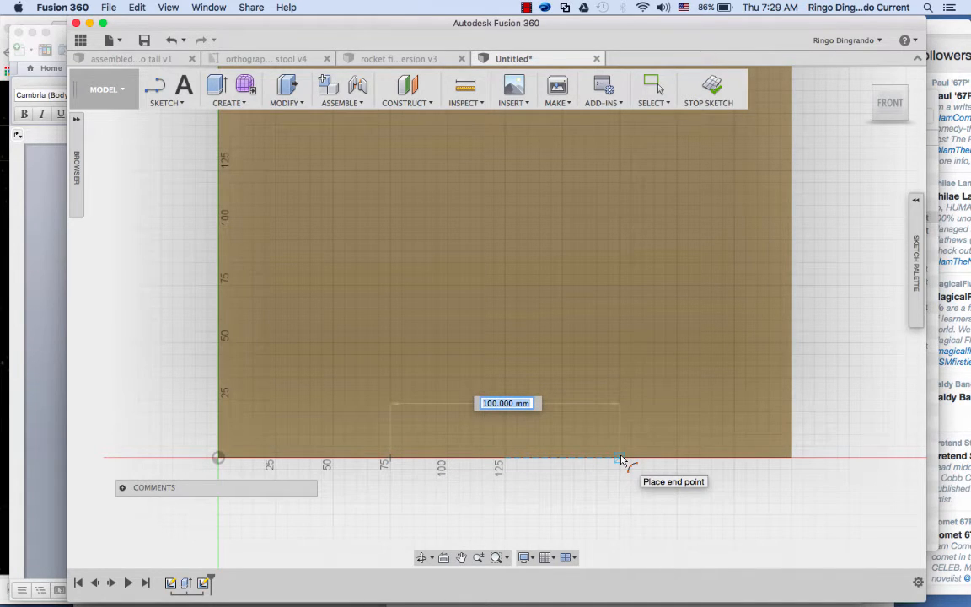
{"action": "left_click", "coordinate": [621, 458]}
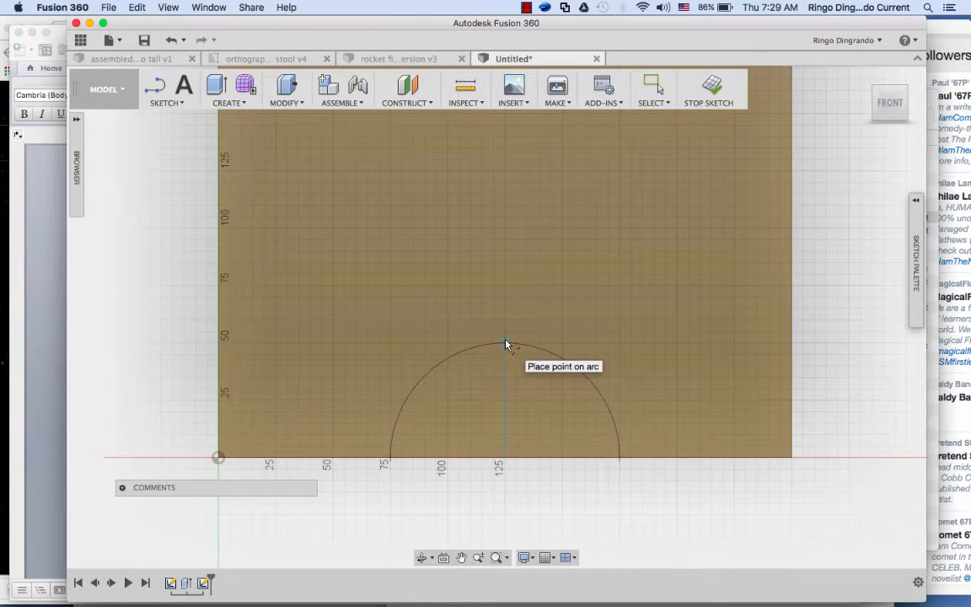
{"action": "left_click", "coordinate": [506, 344]}
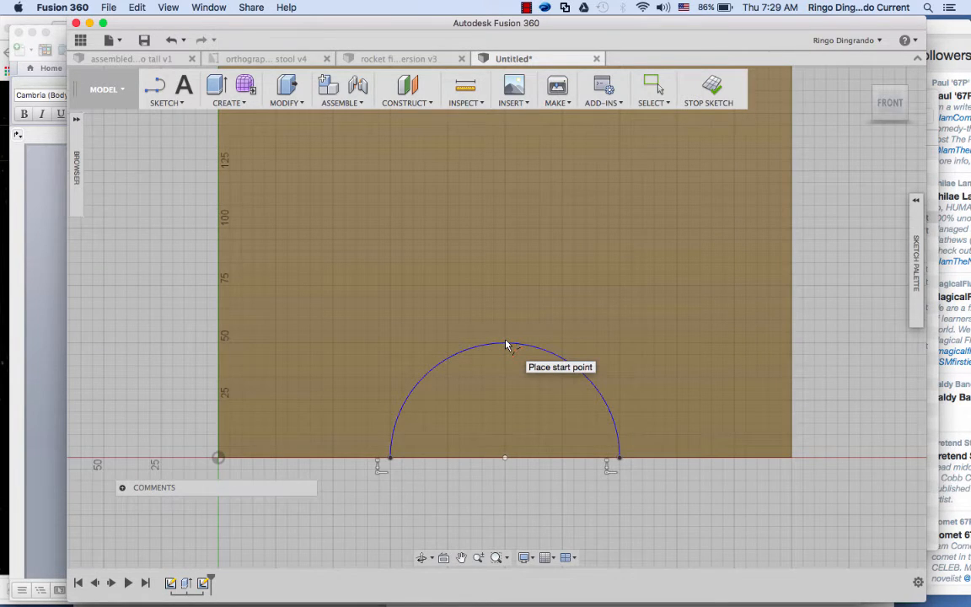
Step: Cut the semicircular profile through the board with a Press Pull distance of -18 mm
{"action": "key", "text": "q"}
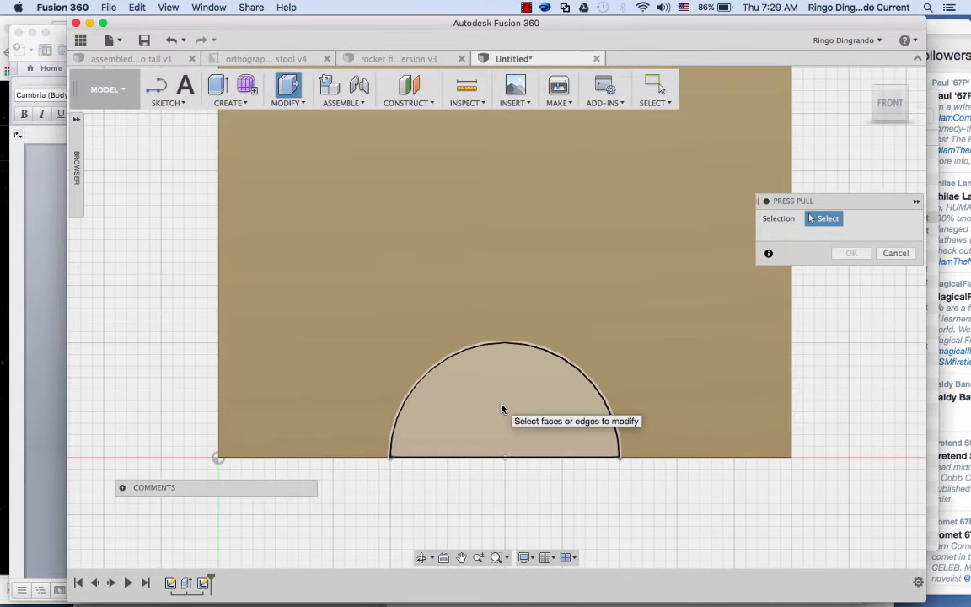
{"action": "left_click", "coordinate": [503, 409]}
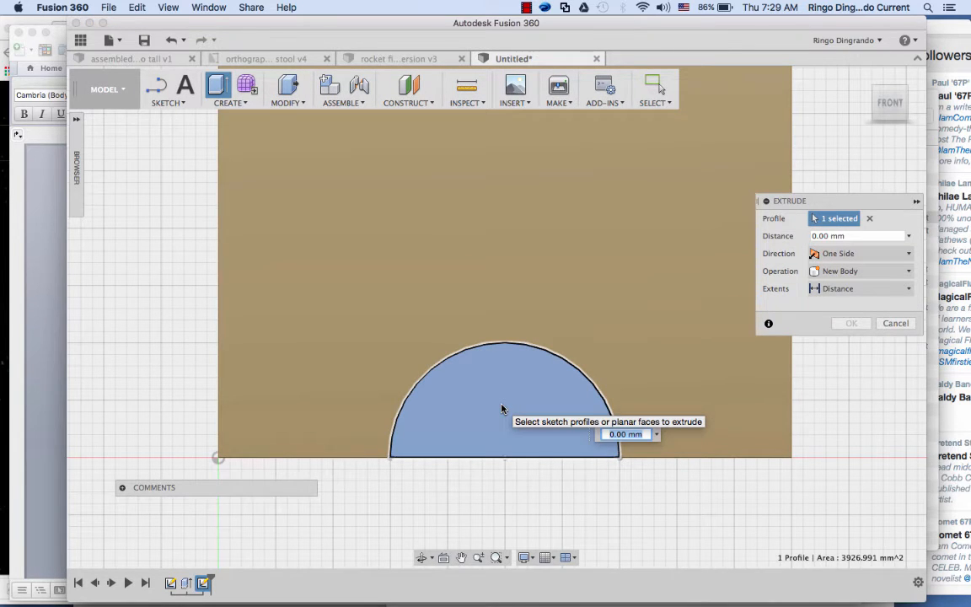
{"action": "type", "text": "-18"}
{"action": "key", "text": "Return"}
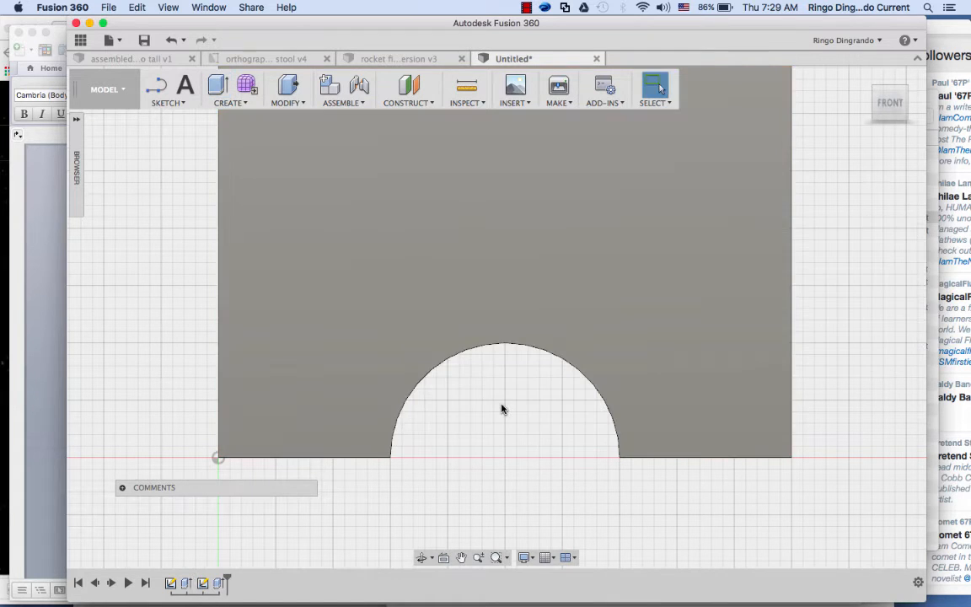
Step: Select the whole board with its semicircular cutout, then copy and paste it as a second body
{"action": "left_click", "coordinate": [864, 77]}
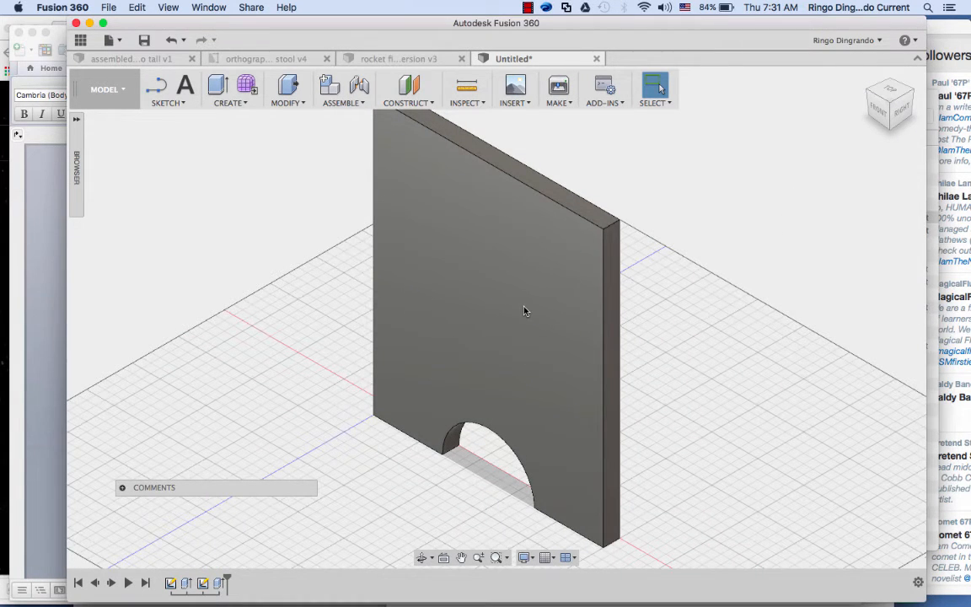
{"action": "scroll", "coordinate": [524, 312], "scroll_direction": "down", "scroll_amount": 3}
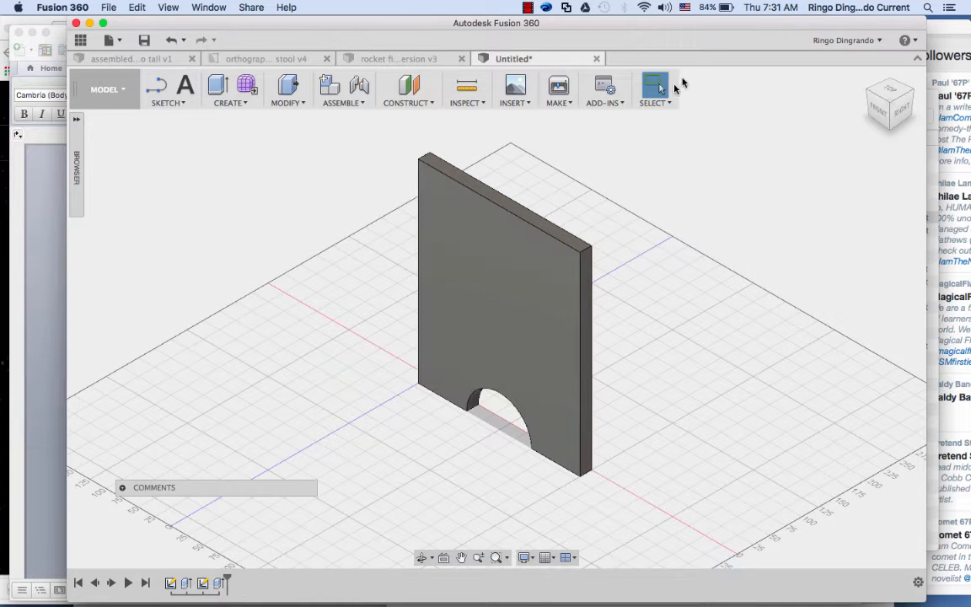
{"action": "left_click_drag", "start_coordinate": [367, 137], "coordinate": [701, 512]}
{"action": "right_click", "coordinate": [475, 295]}
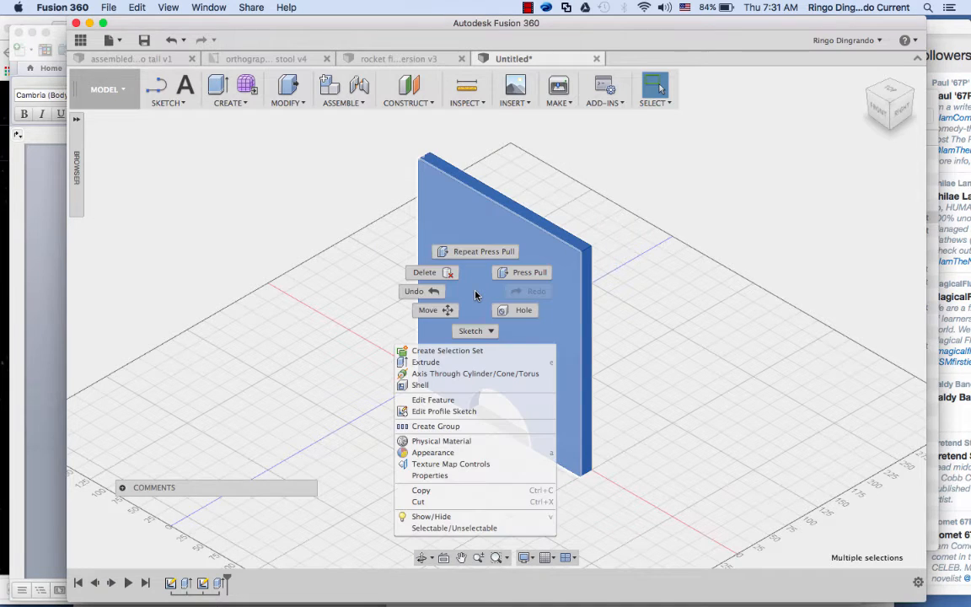
{"action": "left_click", "coordinate": [431, 494]}
{"action": "right_click", "coordinate": [481, 309]}
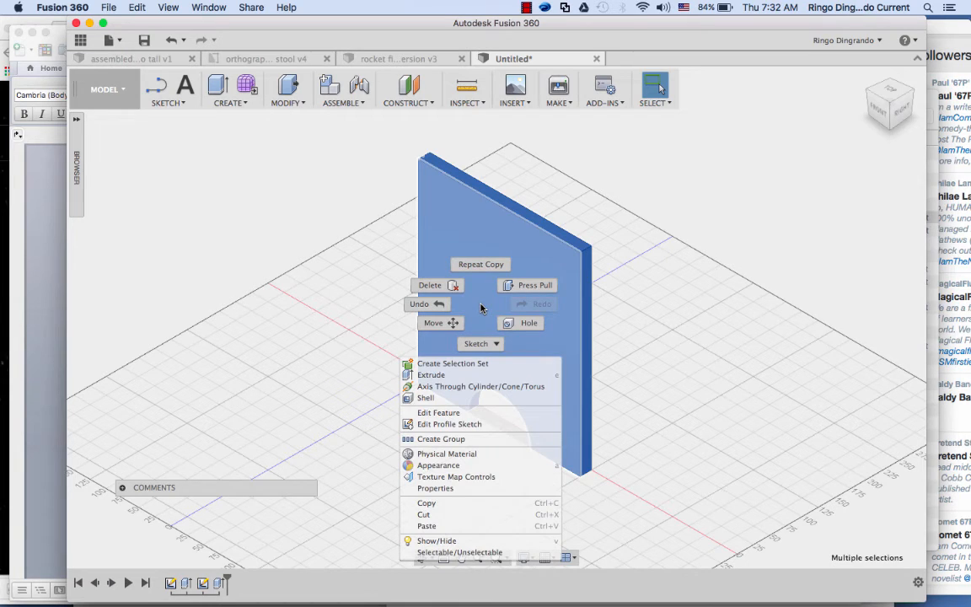
{"action": "left_click", "coordinate": [445, 525]}
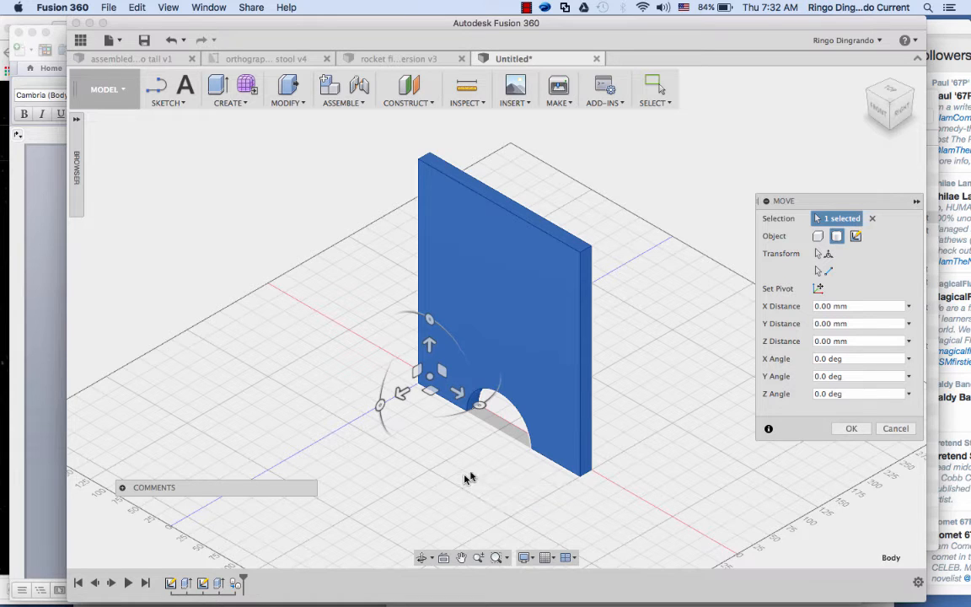
Step: Rotate the pasted board 90 degrees about Y and move it -150 mm in X and 150 mm in Z
{"action": "left_click", "coordinate": [825, 376]}
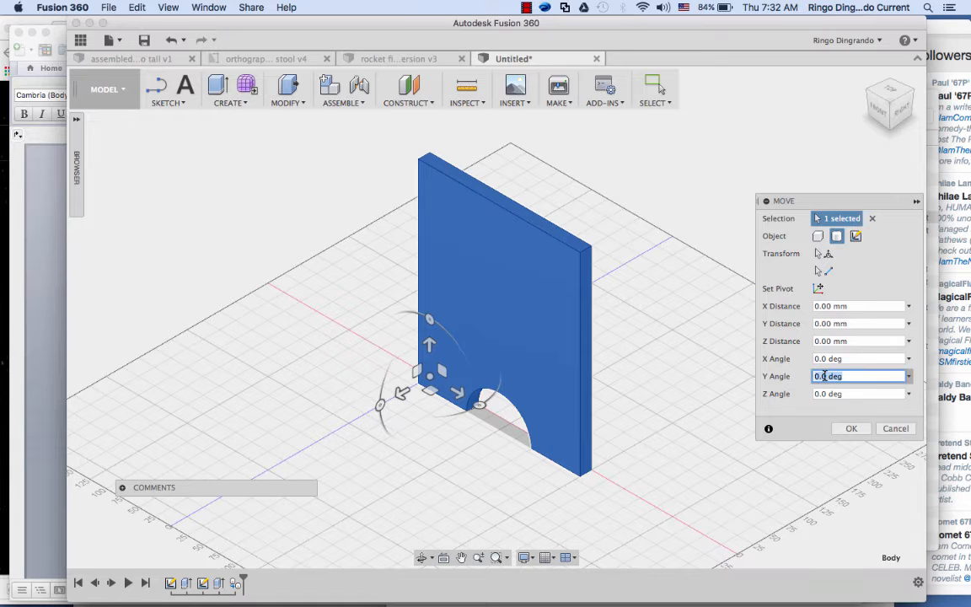
{"action": "type", "text": "90"}
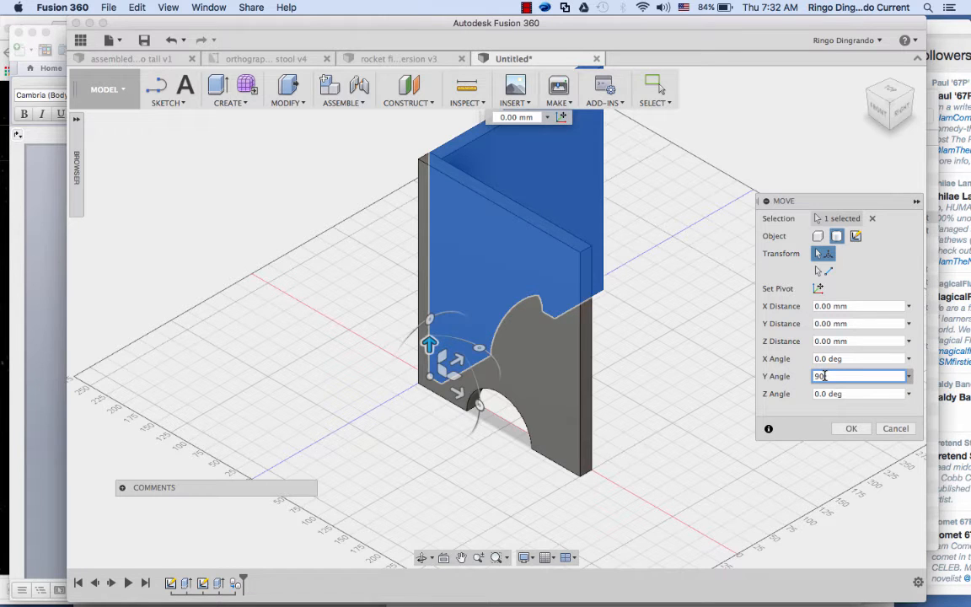
{"action": "left_click", "coordinate": [831, 306]}
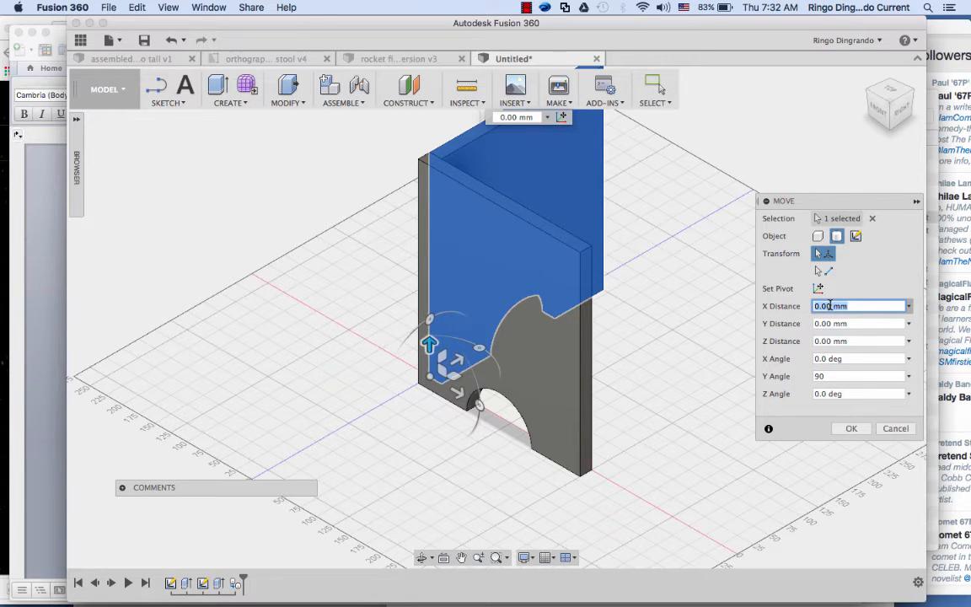
{"action": "type", "text": "150"}
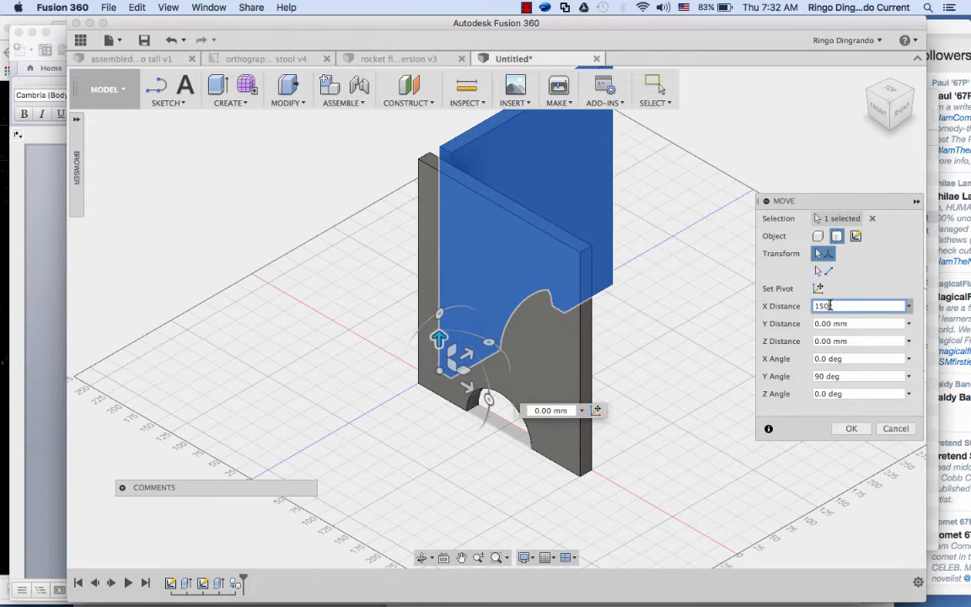
{"action": "key", "text": "BackSpace"}
{"action": "key", "text": "BackSpace"}
{"action": "key", "text": "BackSpace"}
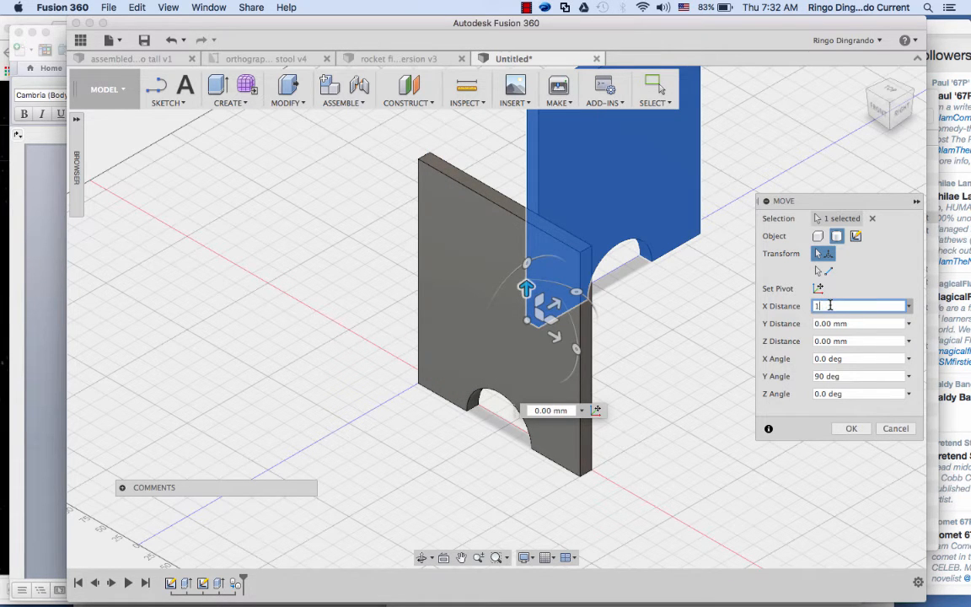
{"action": "type", "text": "-150"}
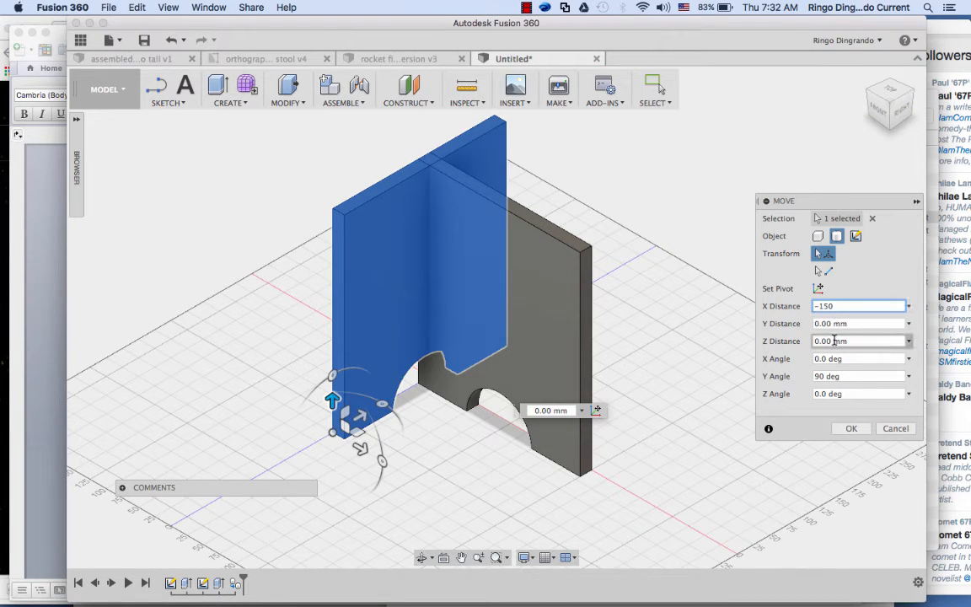
{"action": "left_click", "coordinate": [834, 341]}
{"action": "triple_click", "coordinate": [834, 341]}
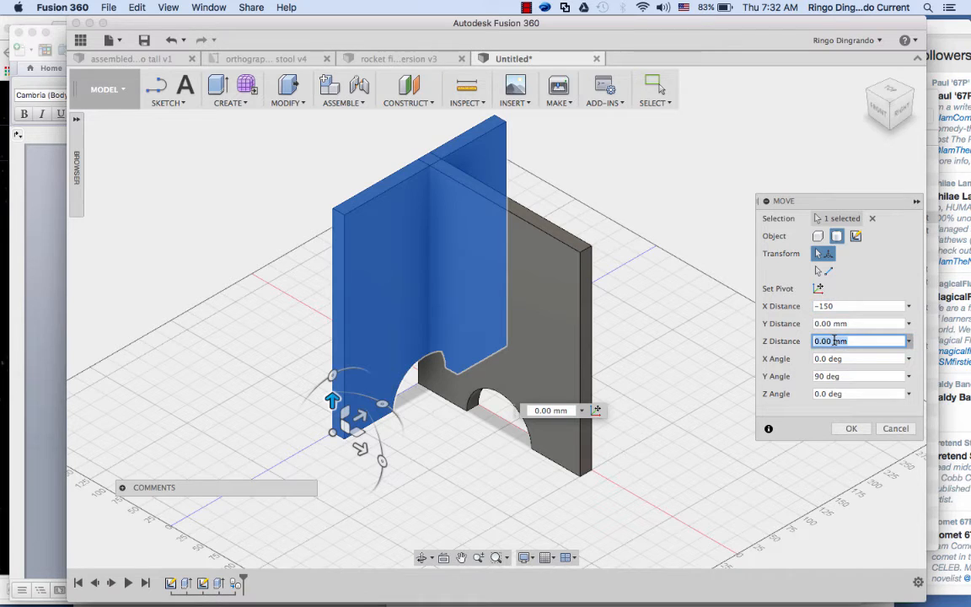
{"action": "type", "text": "150"}
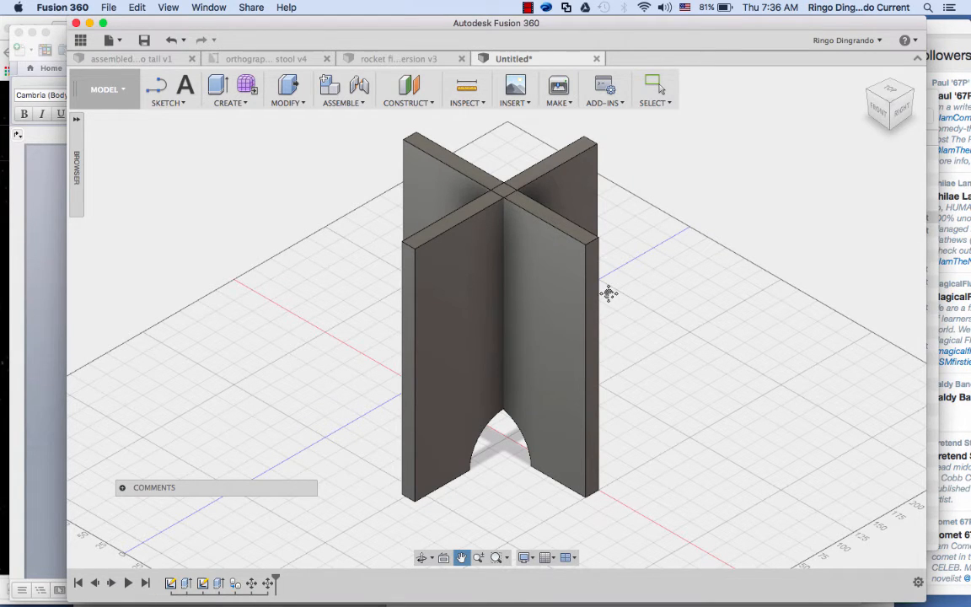
Step: Sketch a 250 mm diameter circle on the boards' top face, centred on the point where the two boards cross
{"action": "left_click", "coordinate": [182, 105]}
{"action": "mouse_move", "coordinate": [206, 164]}
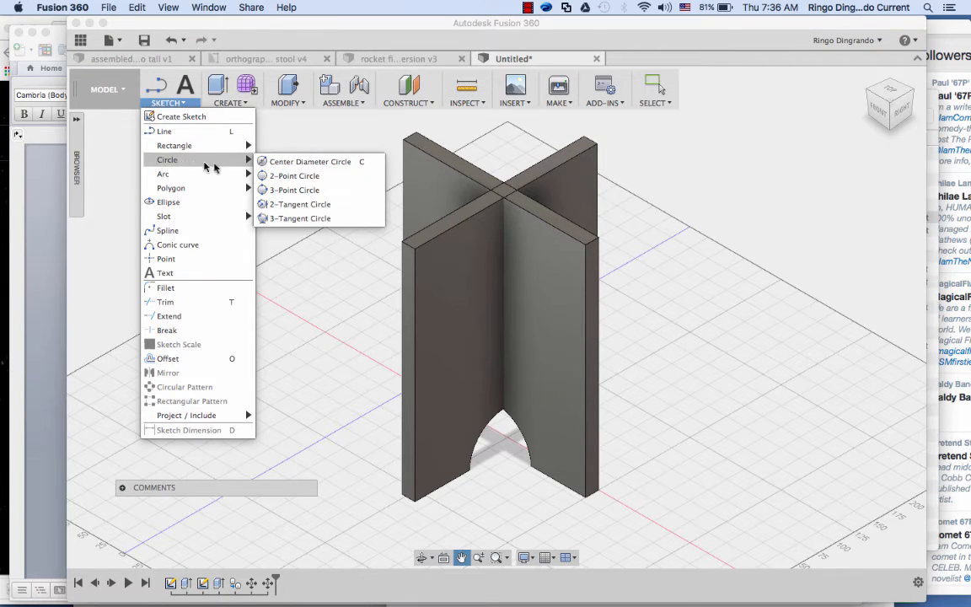
{"action": "left_click", "coordinate": [289, 163]}
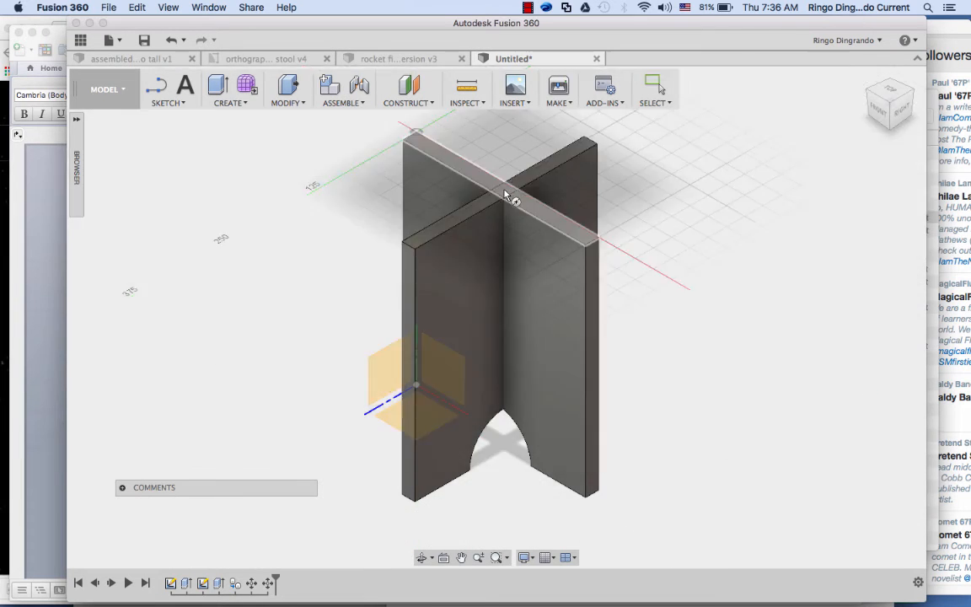
{"action": "left_click", "coordinate": [506, 196]}
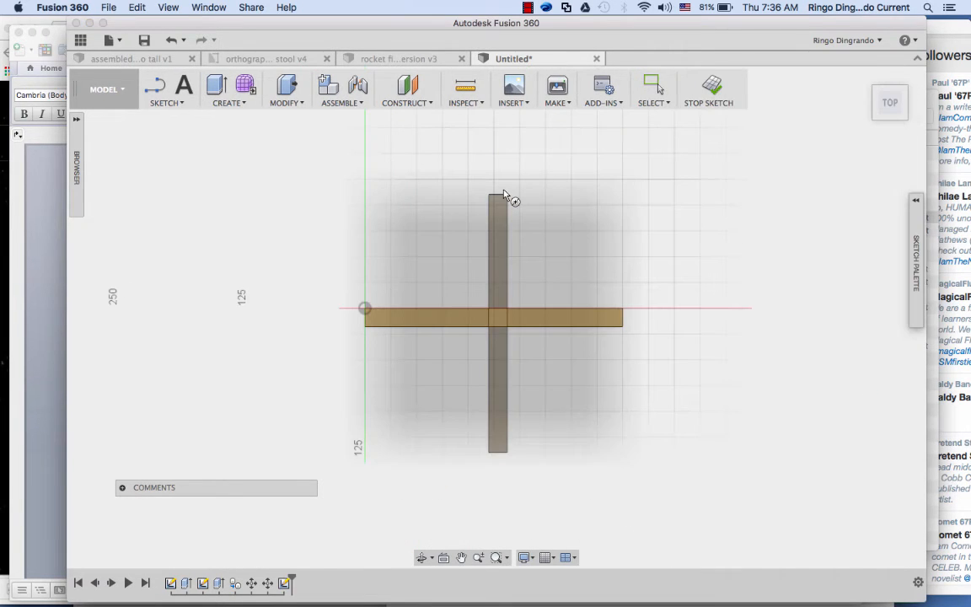
{"action": "scroll", "coordinate": [492, 325], "scroll_direction": "up", "scroll_amount": 3}
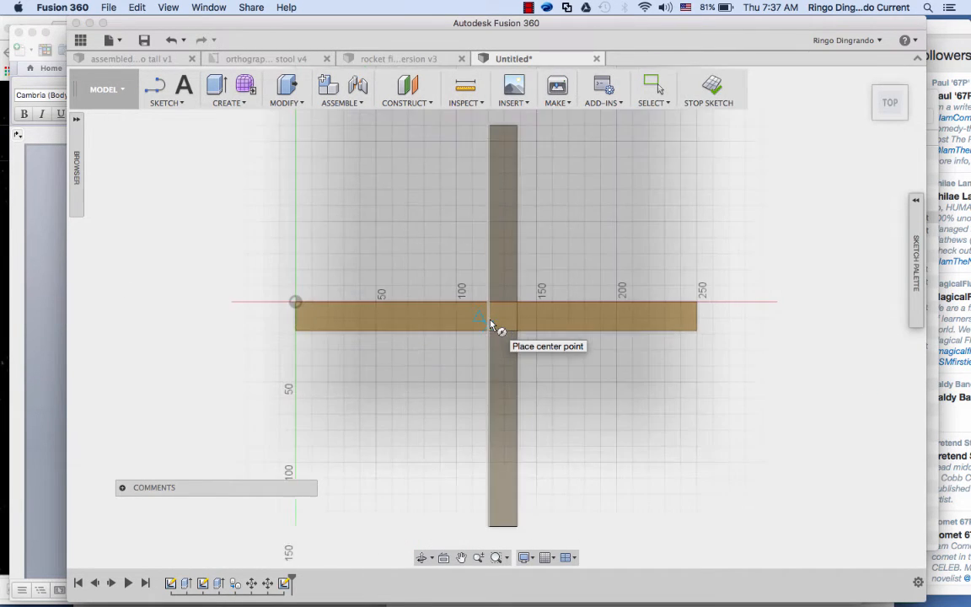
{"action": "scroll", "coordinate": [491, 322], "scroll_direction": "up", "scroll_amount": 1}
{"action": "scroll", "coordinate": [491, 323], "scroll_direction": "down", "scroll_amount": 1}
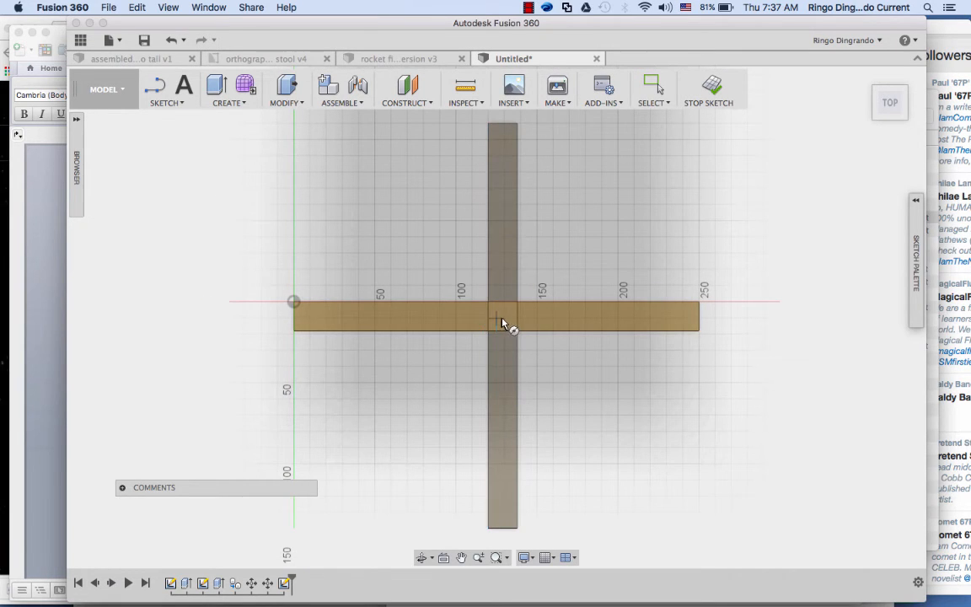
{"action": "left_click", "coordinate": [504, 319]}
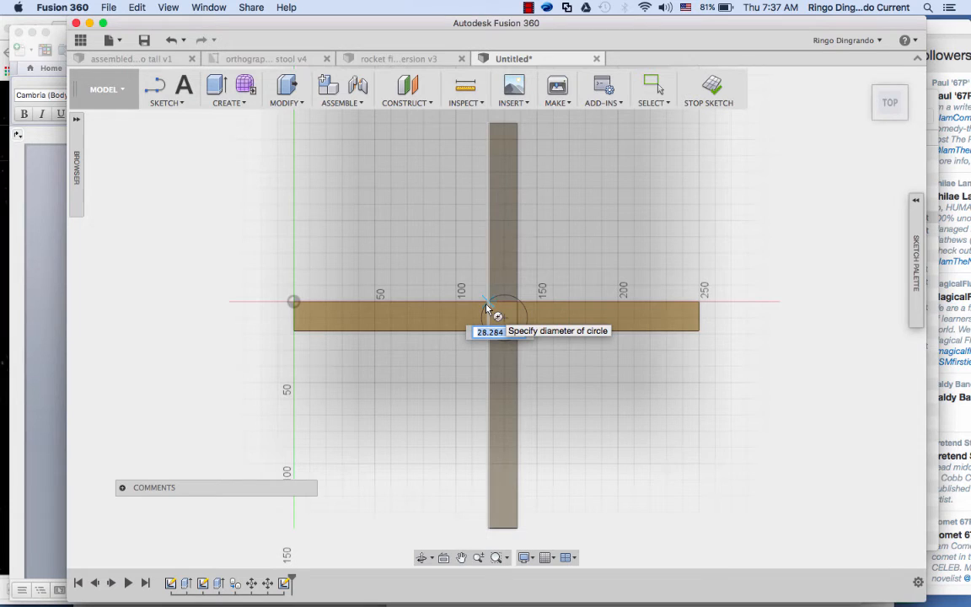
{"action": "type", "text": "250"}
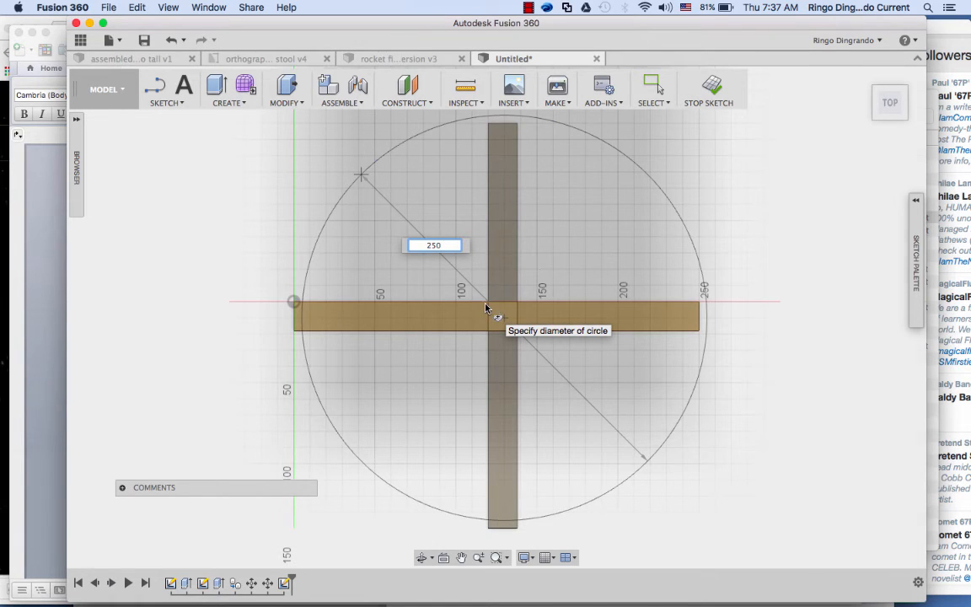
{"action": "key", "text": "Return"}
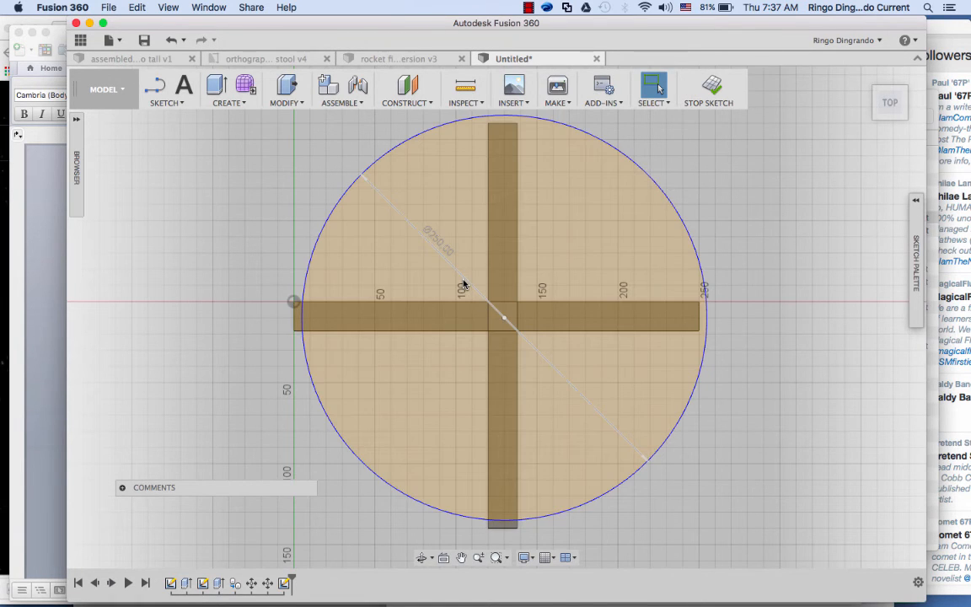
Step: Extrude both regions of the circle 50 mm upward as a Join to form the stool's seat
{"action": "key", "text": "q"}
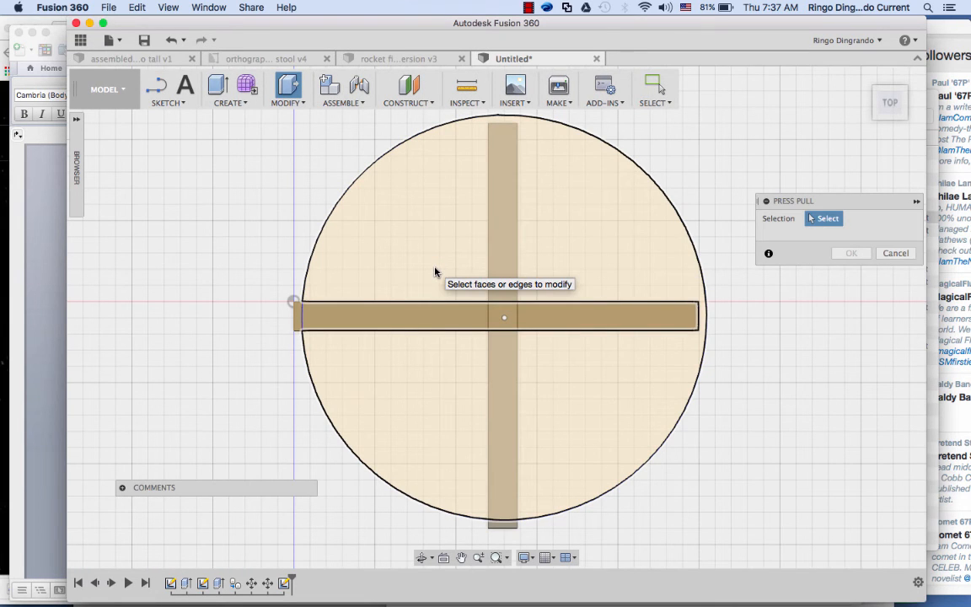
{"action": "left_click", "coordinate": [436, 272]}
{"action": "left_click", "coordinate": [432, 316]}
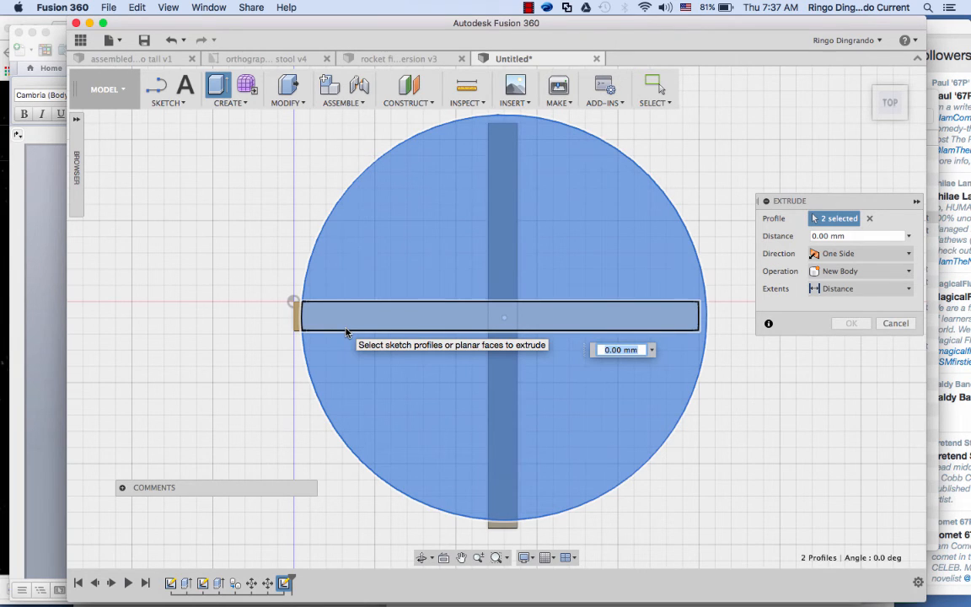
{"action": "type", "text": "50"}
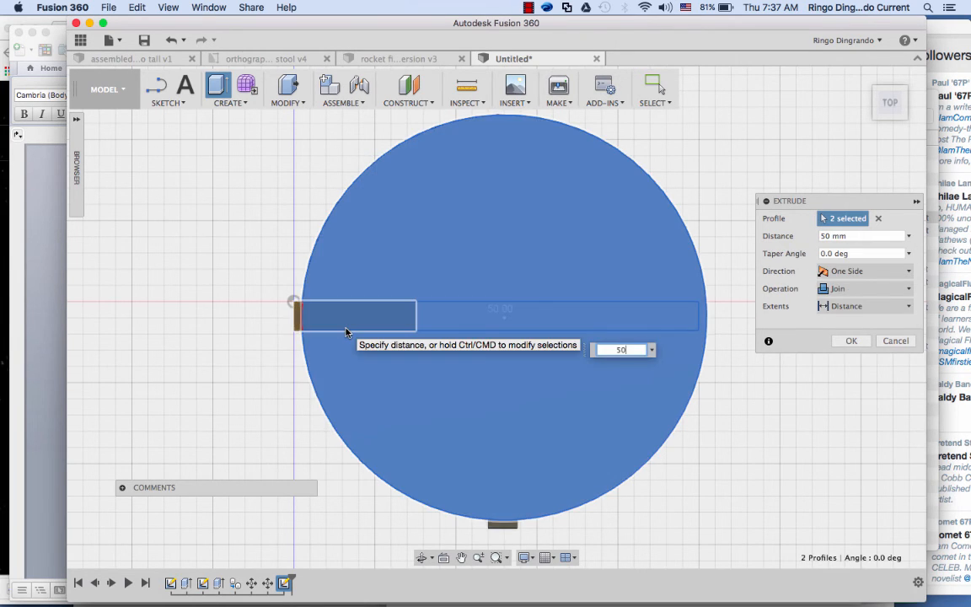
{"action": "key", "text": "Return"}
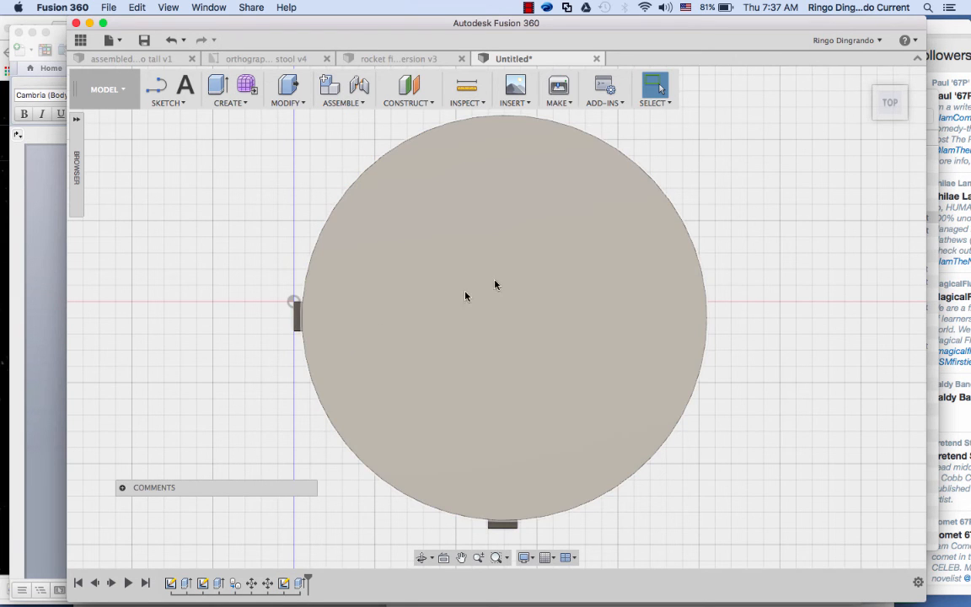
{"action": "left_click", "coordinate": [865, 78]}
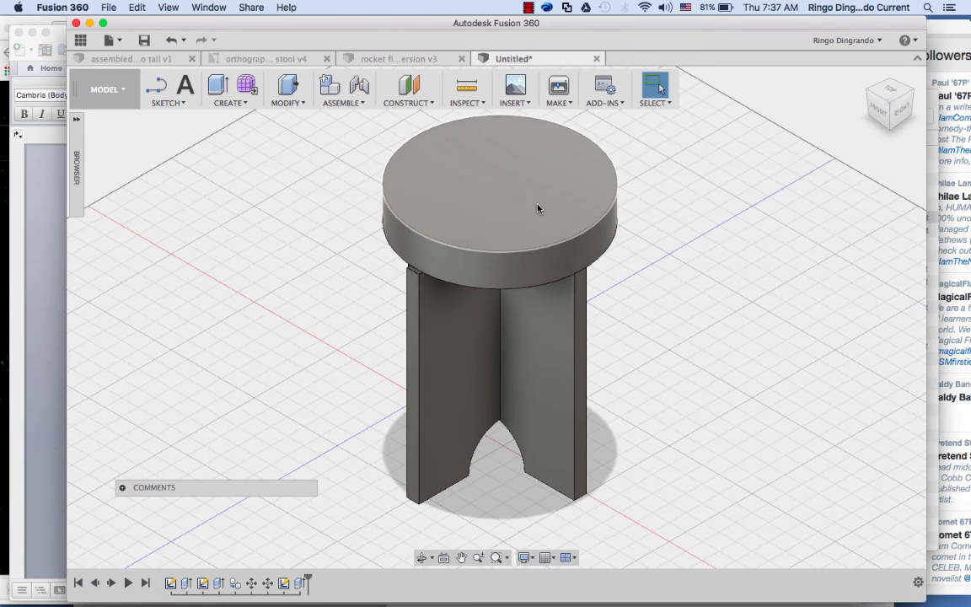
{"action": "left_click", "coordinate": [901, 108]}
{"action": "mouse_move", "coordinate": [861, 84]}
{"action": "left_mouse_down"}
{"action": "mouse_move", "coordinate": [864, 103]}
{"action": "mouse_move", "coordinate": [879, 113]}
{"action": "mouse_move", "coordinate": [885, 105]}
{"action": "left_mouse_up"}
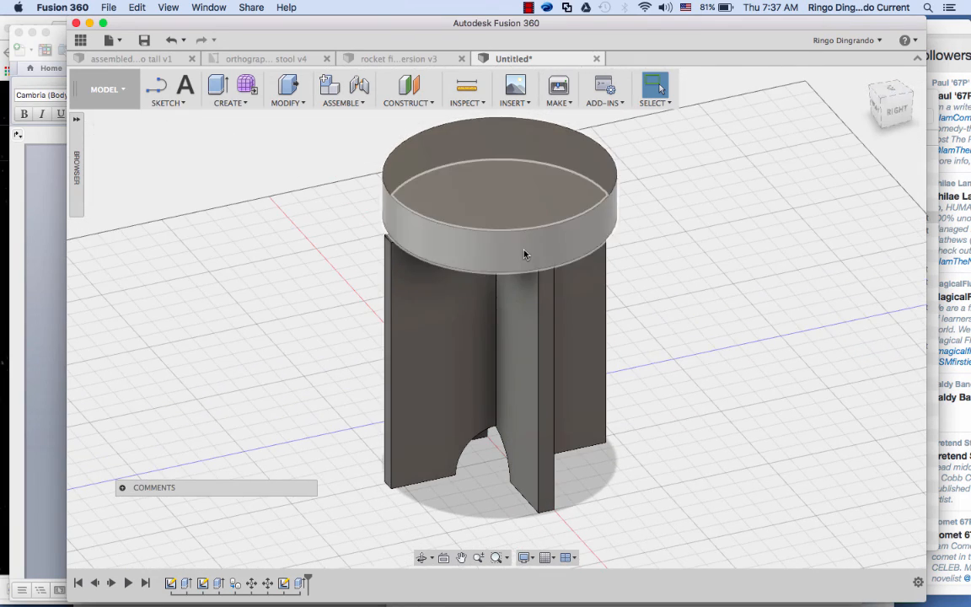
Step: Try a 3D Print export of the stool body to an STL file without the print utility, then cancel the save
{"action": "left_click", "coordinate": [570, 104]}
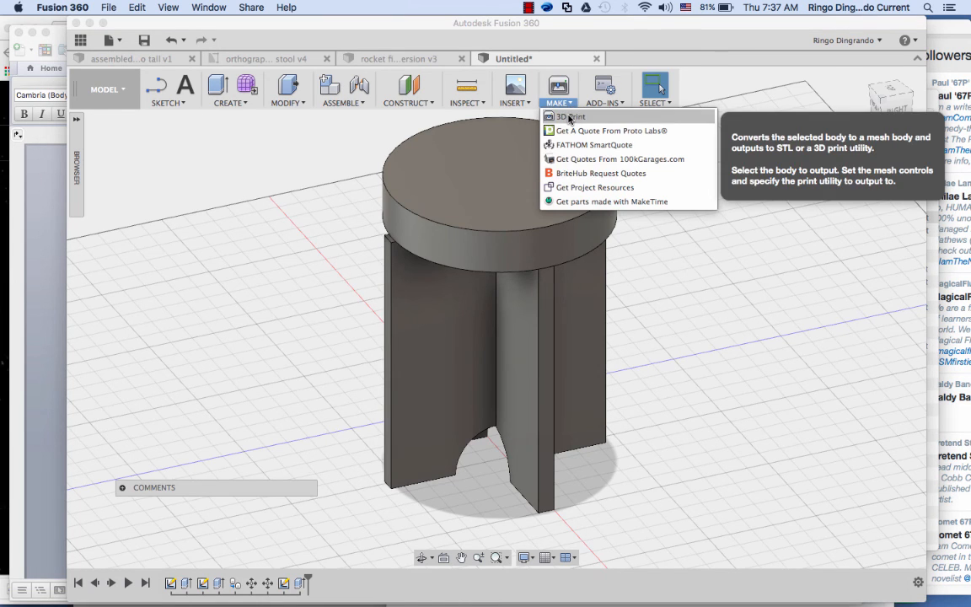
{"action": "left_click", "coordinate": [570, 119]}
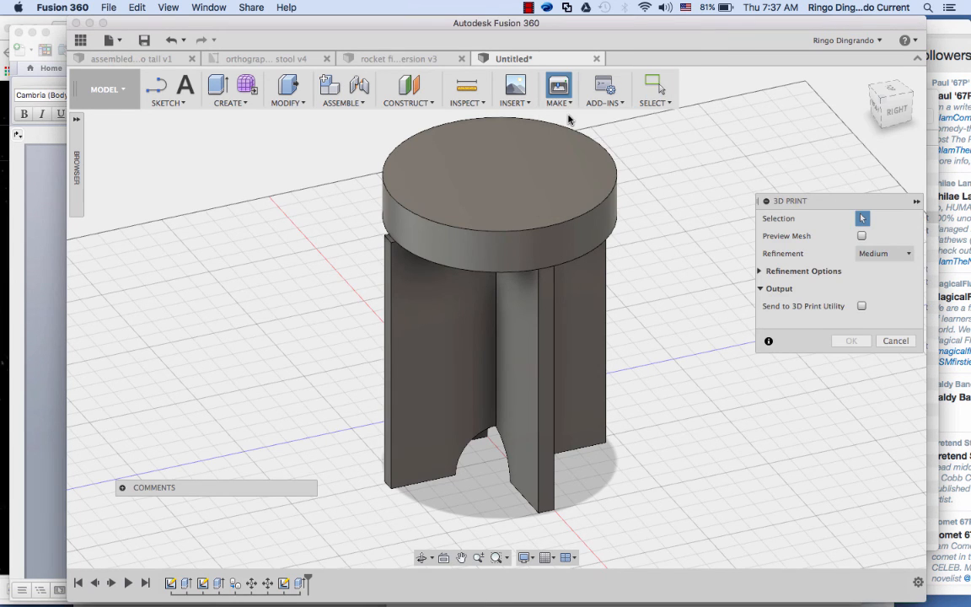
{"action": "left_click", "coordinate": [862, 307]}
{"action": "left_click", "coordinate": [862, 307]}
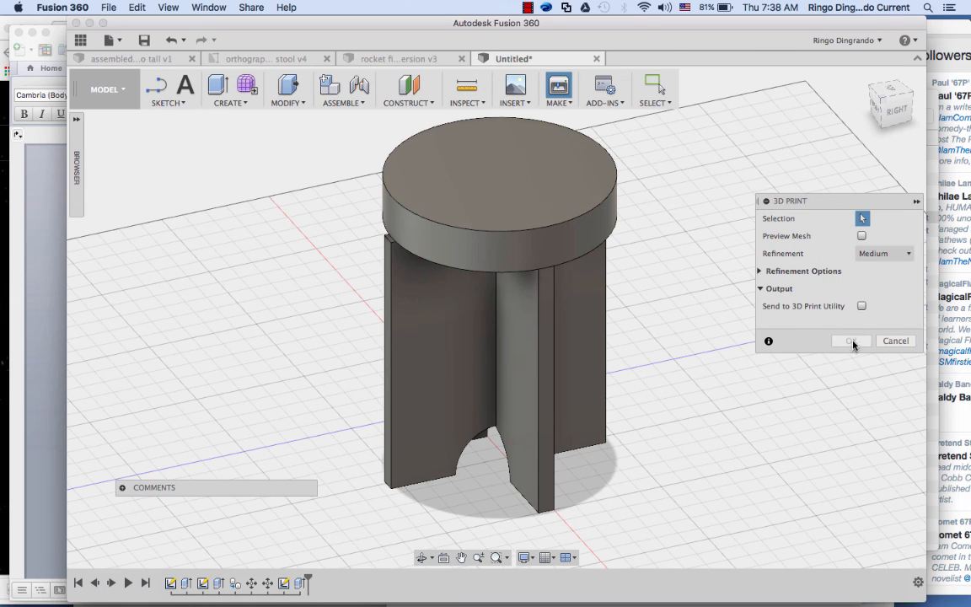
{"action": "left_click", "coordinate": [573, 241]}
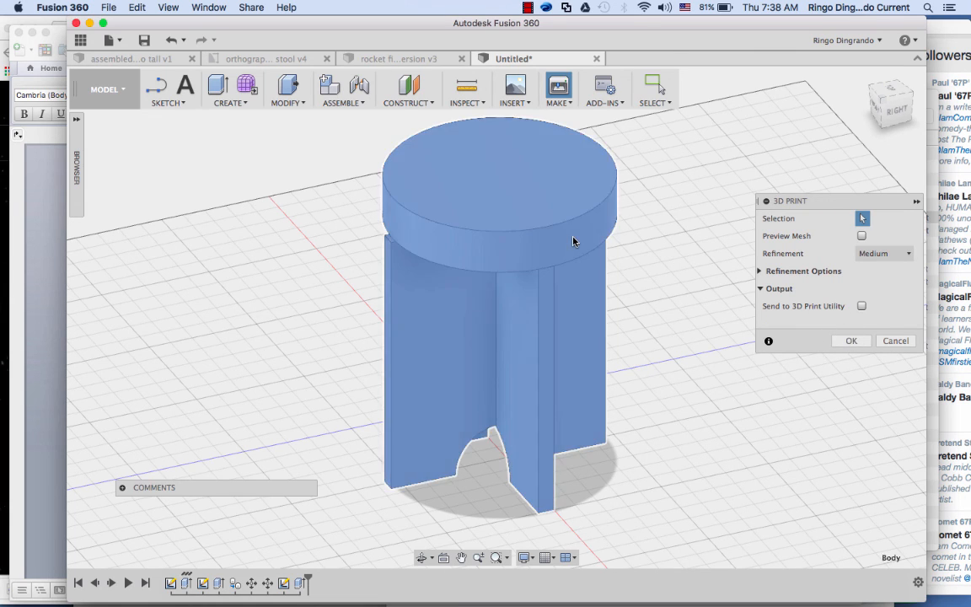
{"action": "left_click", "coordinate": [859, 344]}
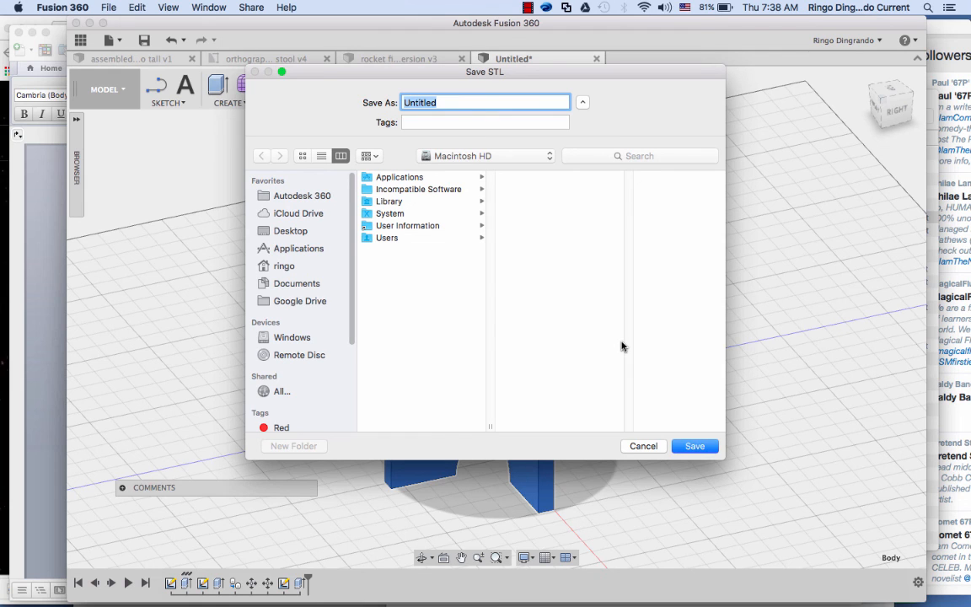
{"action": "left_click", "coordinate": [644, 446]}
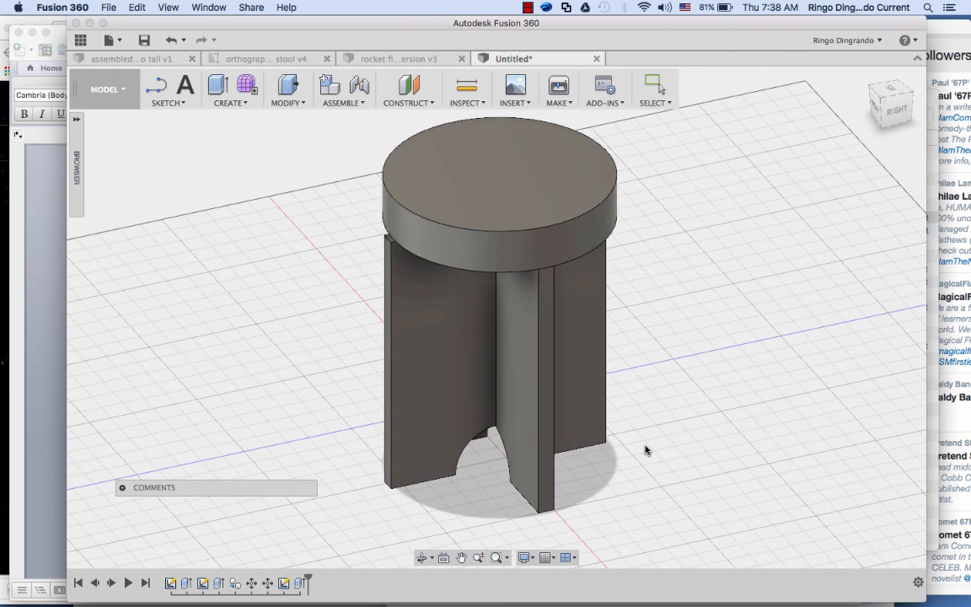